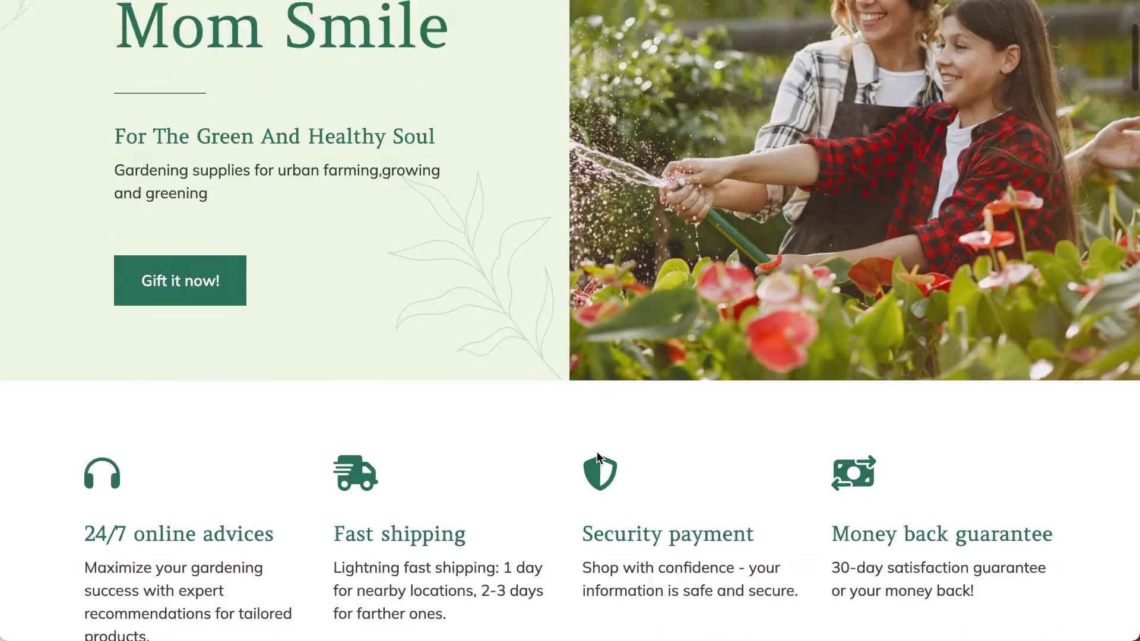
{"action": "scroll", "coordinate": [597, 451], "scroll_direction": "down", "scroll_amount": 20}
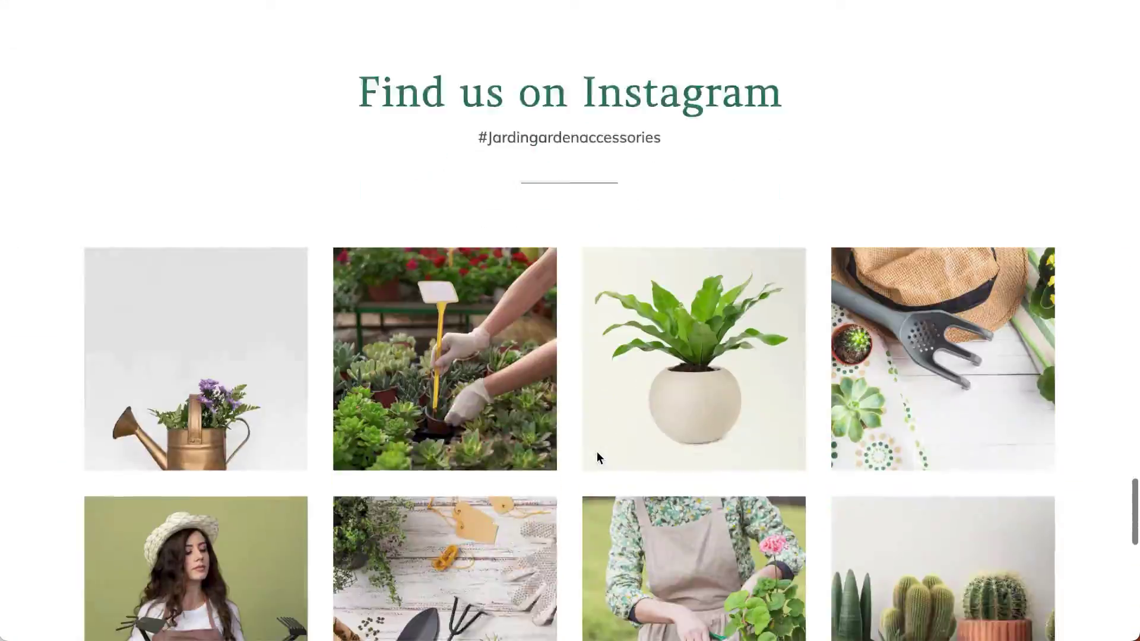
{"action": "scroll", "coordinate": [596, 451], "scroll_direction": "down", "scroll_amount": 5}
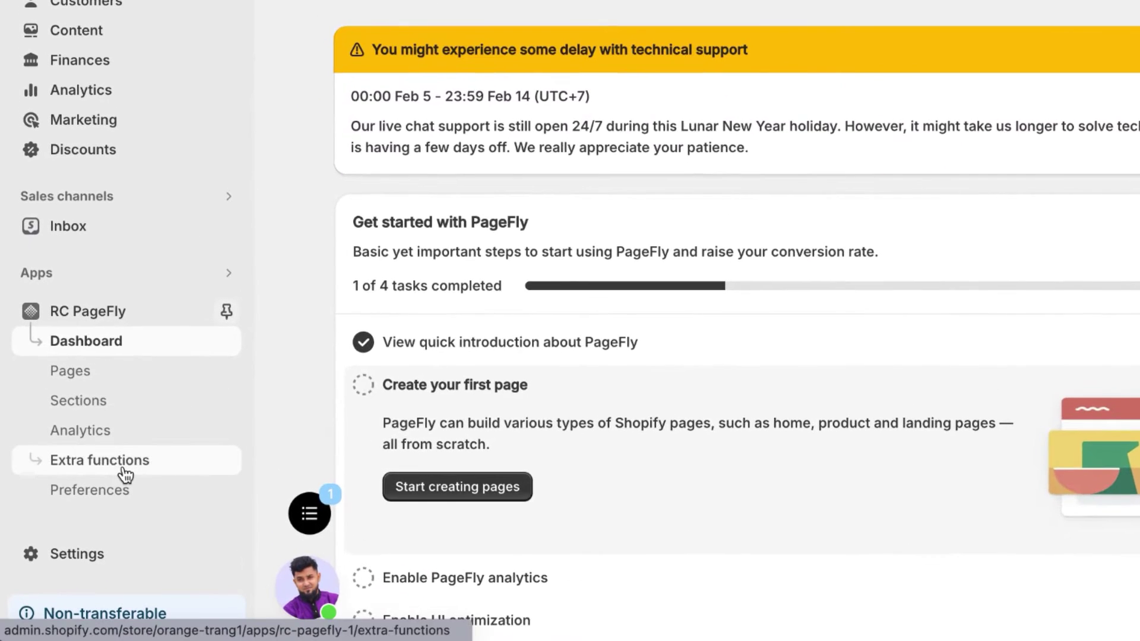
Go to PageFly's Extra functions page and manage the Global styles card
{"action": "left_click", "coordinate": [119, 472]}
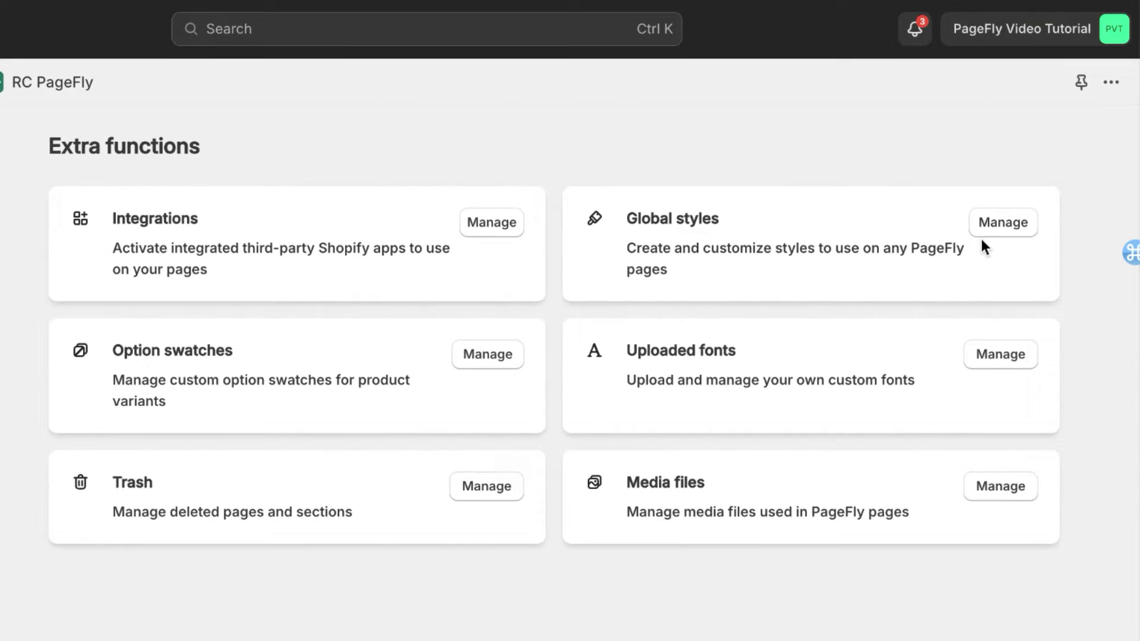
{"action": "left_click", "coordinate": [995, 225]}
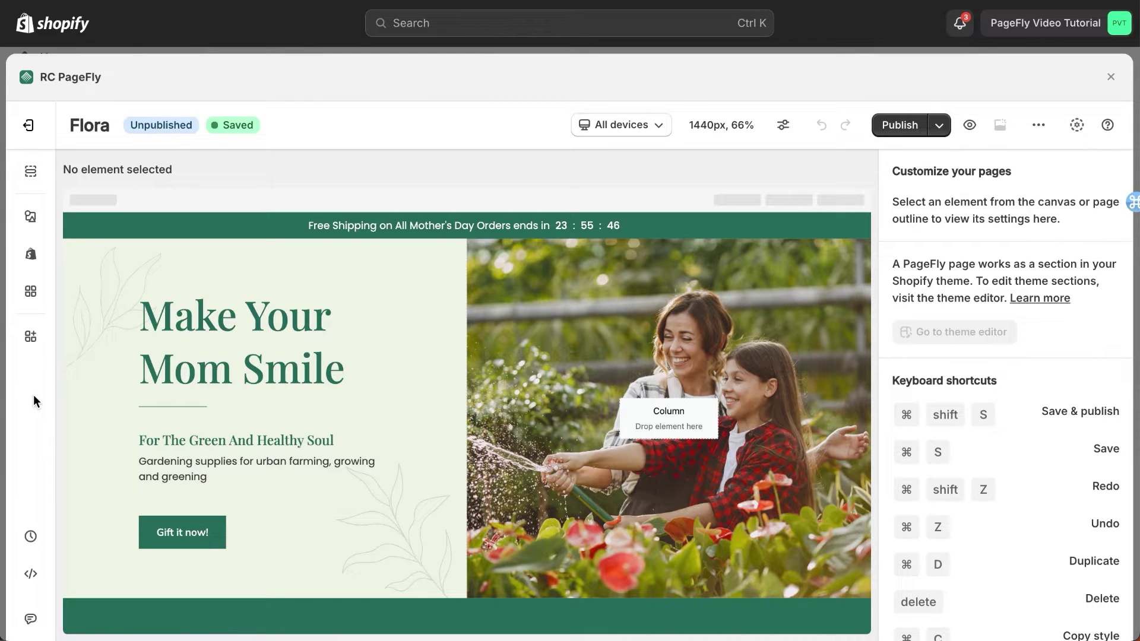
Select the 'Make Your Mom Smile' heading in the Flora page editor
{"action": "left_click", "coordinate": [264, 338]}
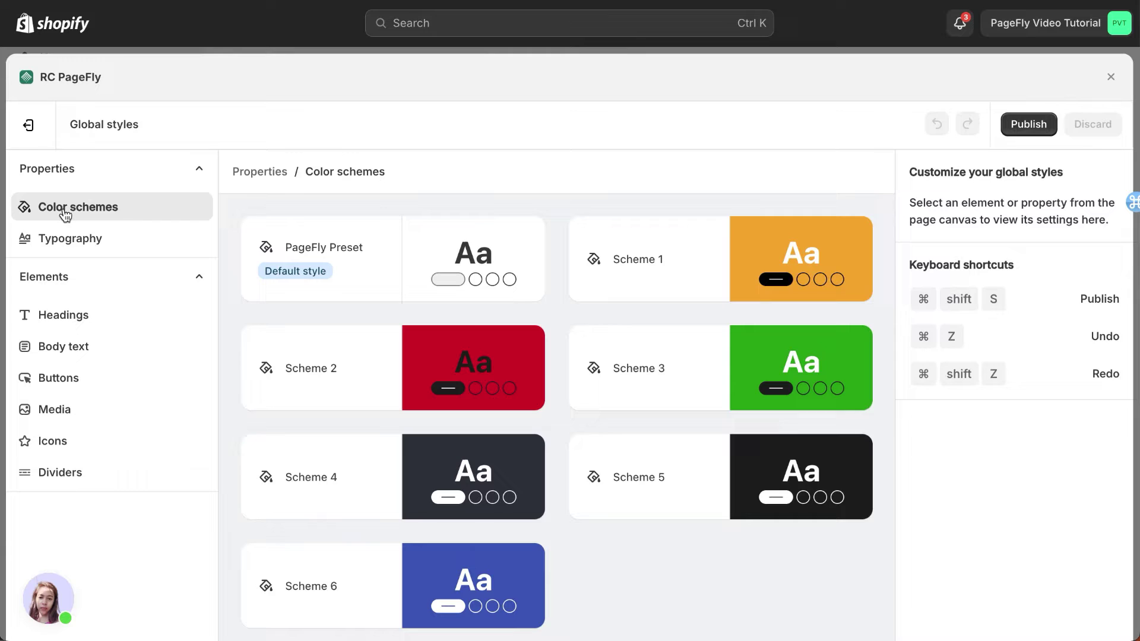
{"action": "left_click", "coordinate": [66, 245]}
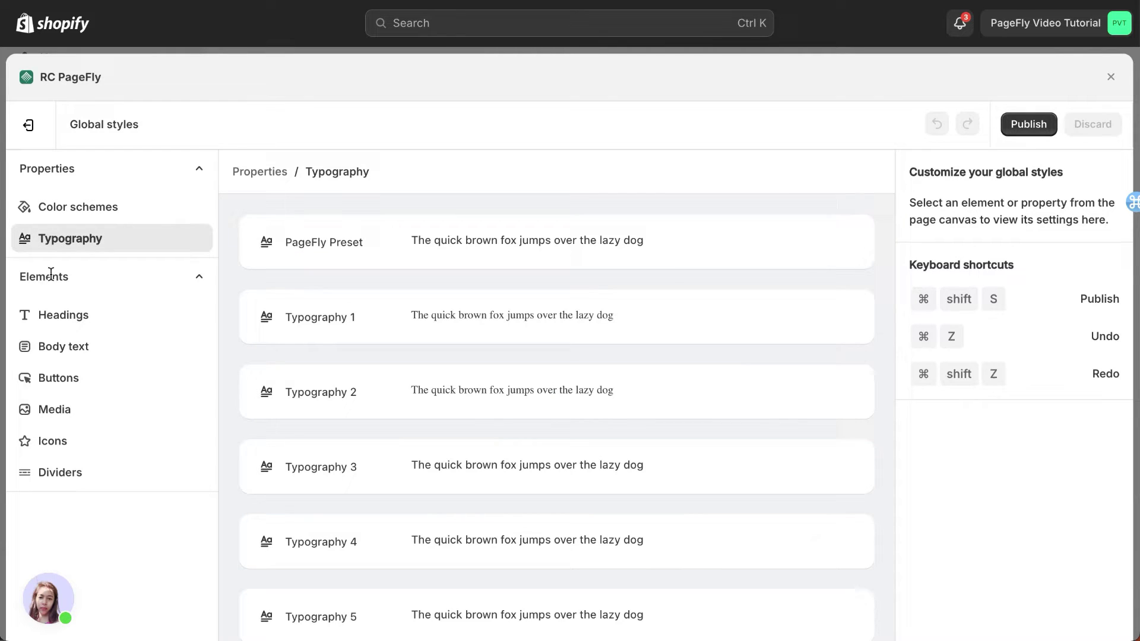
{"action": "left_click", "coordinate": [65, 314]}
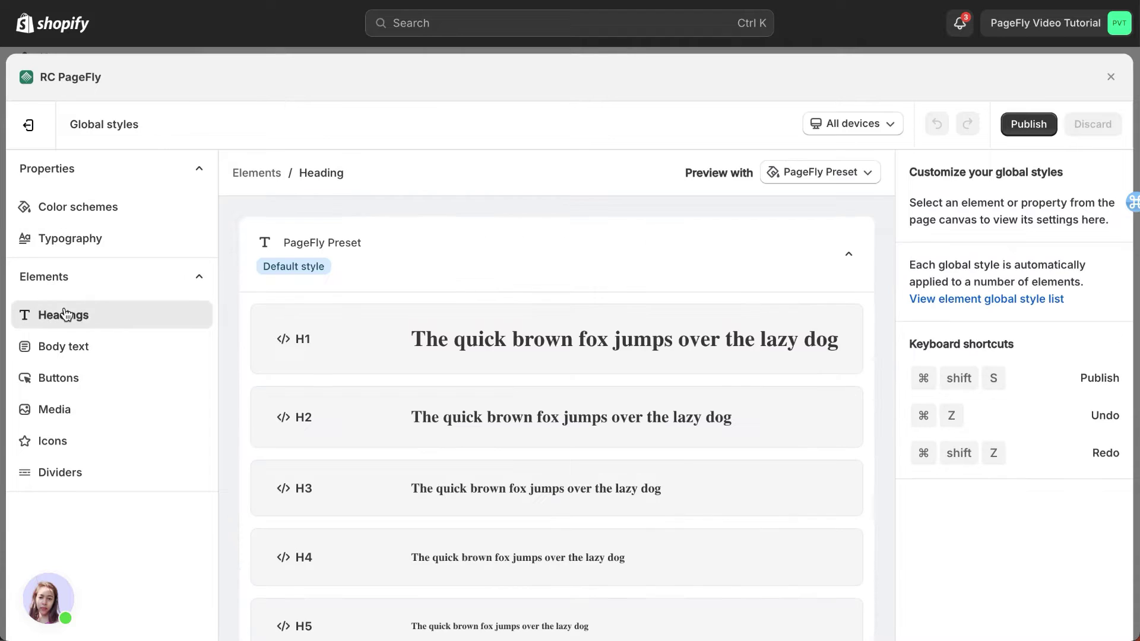
{"action": "left_click", "coordinate": [63, 342]}
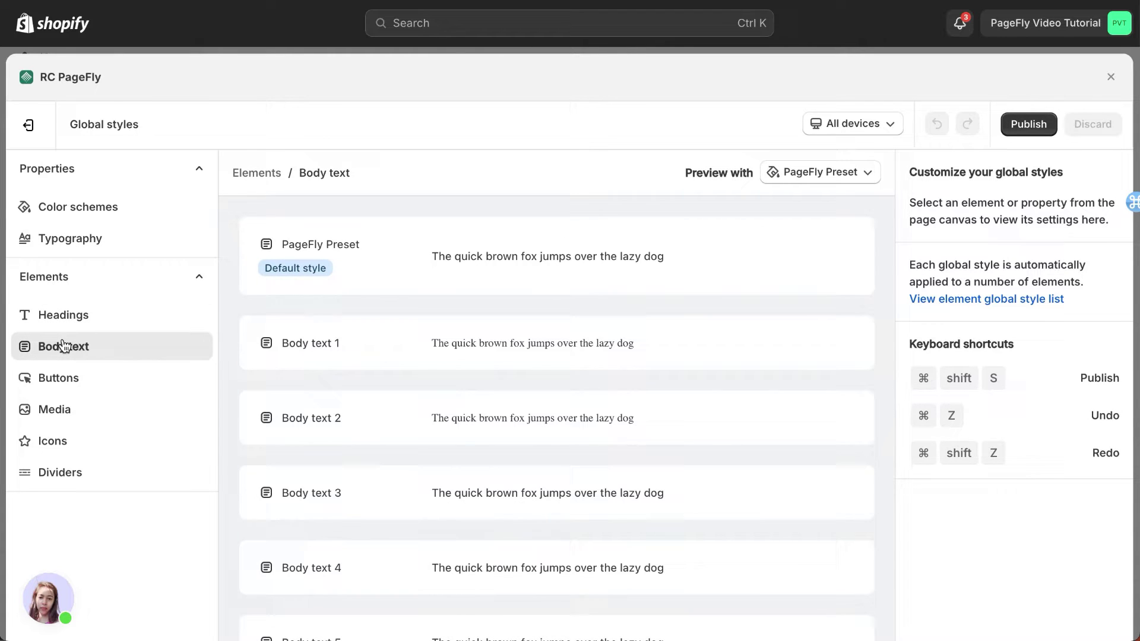
{"action": "left_click", "coordinate": [62, 374]}
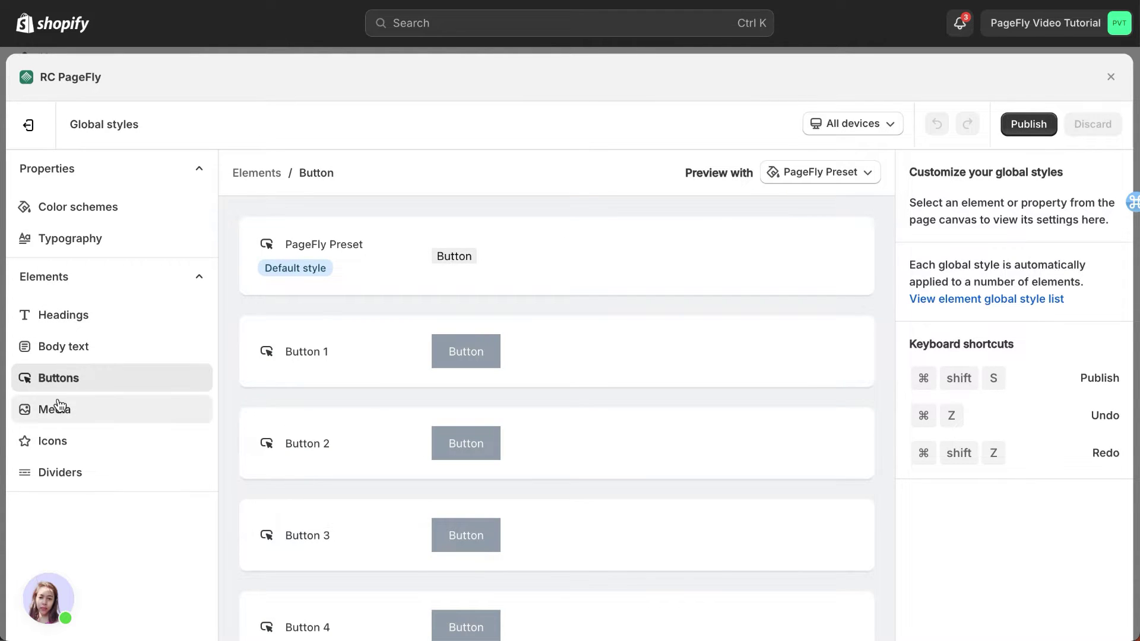
{"action": "left_click", "coordinate": [59, 404]}
{"action": "left_click", "coordinate": [54, 440]}
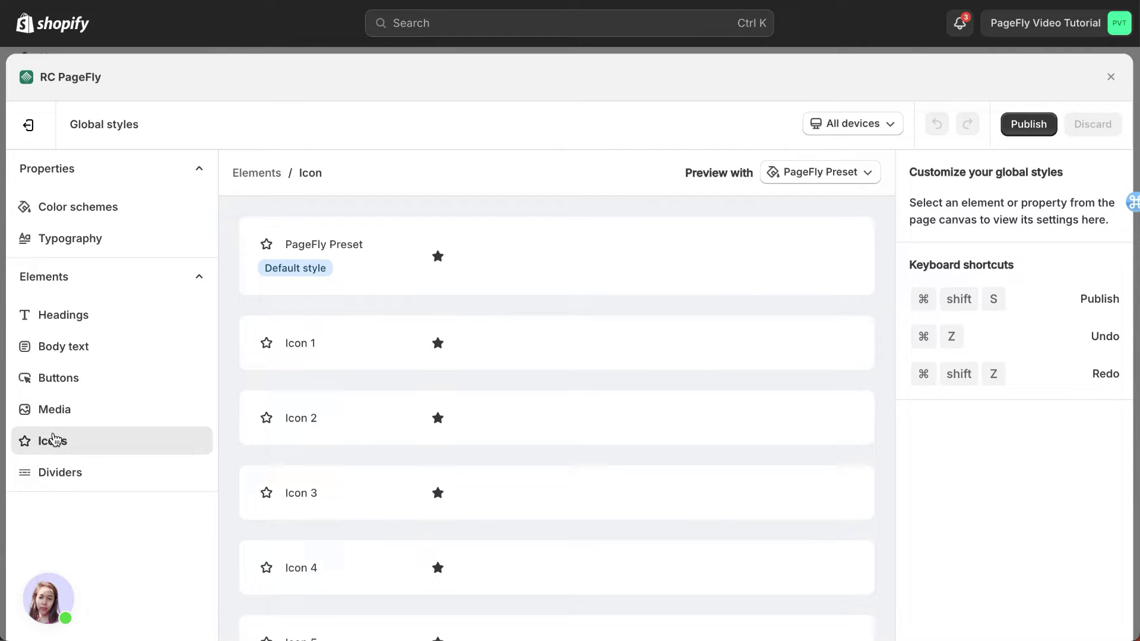
{"action": "left_click", "coordinate": [57, 469]}
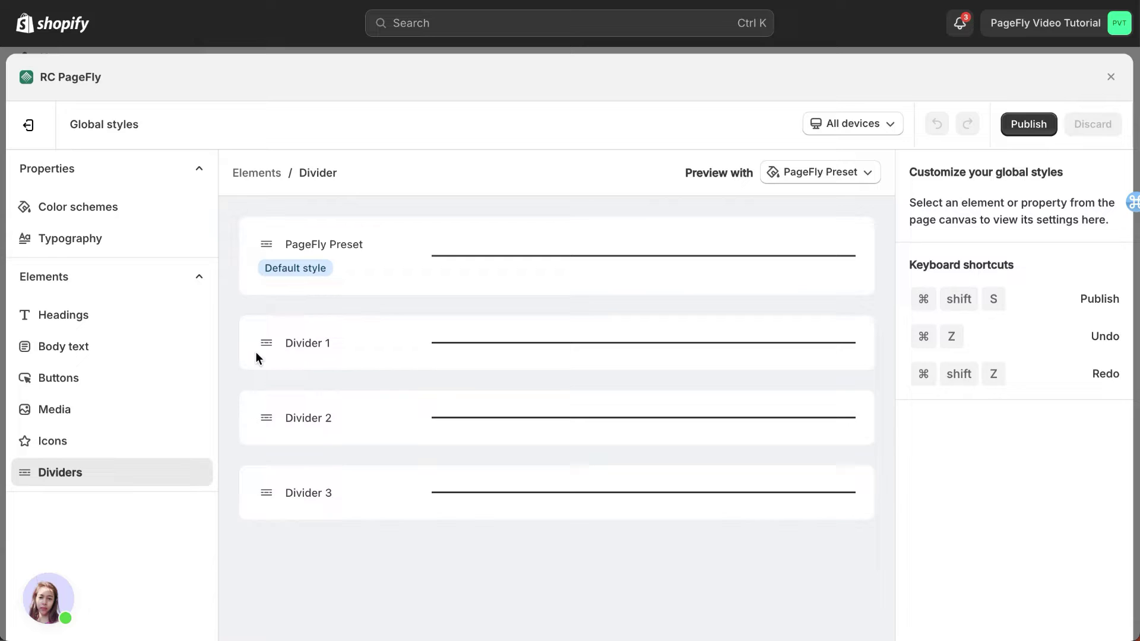
{"action": "left_click", "coordinate": [297, 341]}
{"action": "type", "text": "T"}
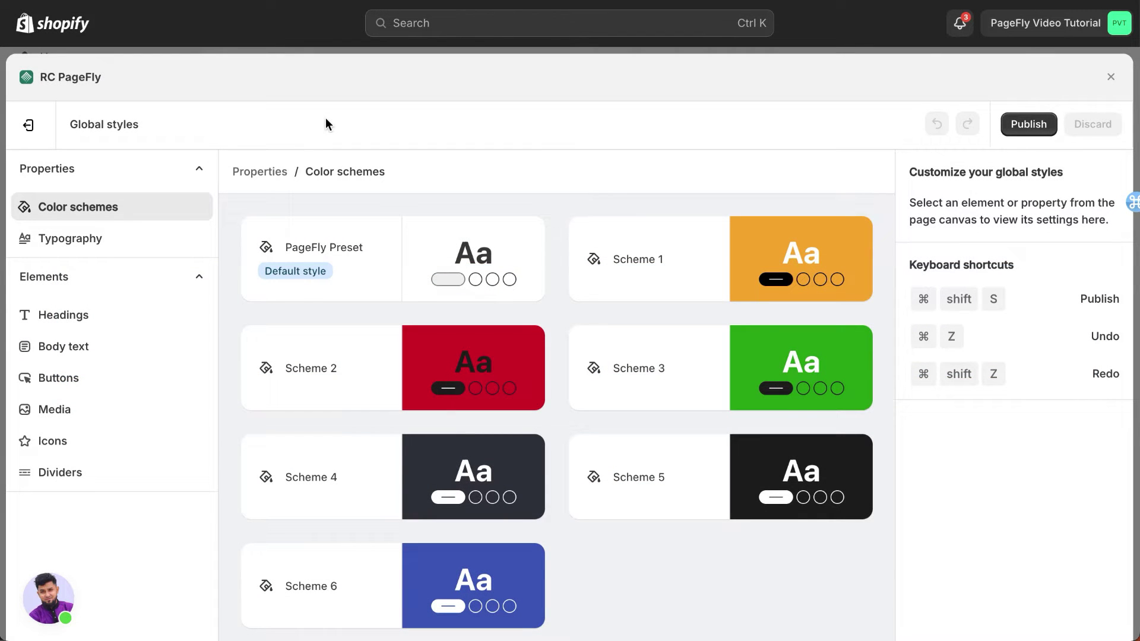
Give Scheme 1 a brown rgb(139, 87, 42) background, then publish the global styles
{"action": "left_click", "coordinate": [753, 243]}
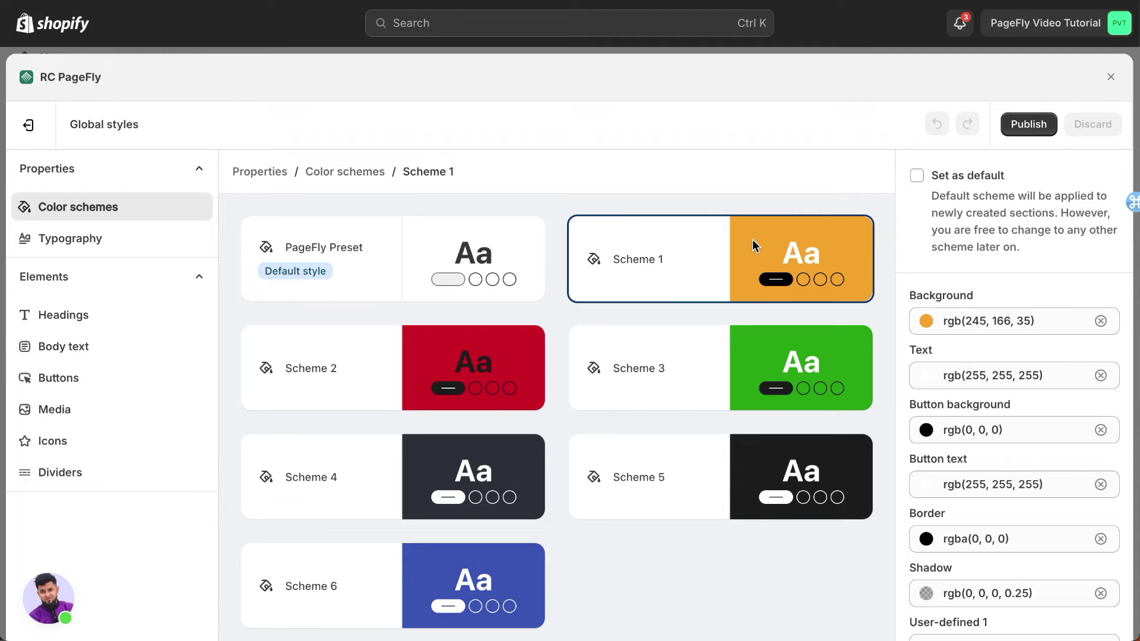
{"action": "left_click", "coordinate": [926, 321]}
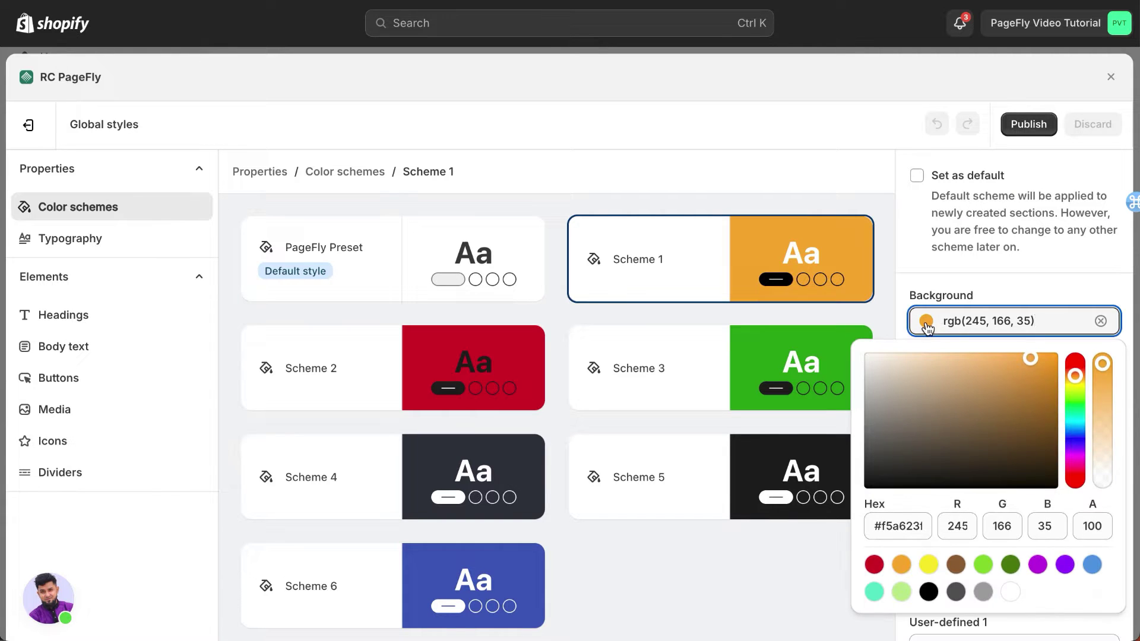
{"action": "left_click", "coordinate": [956, 564]}
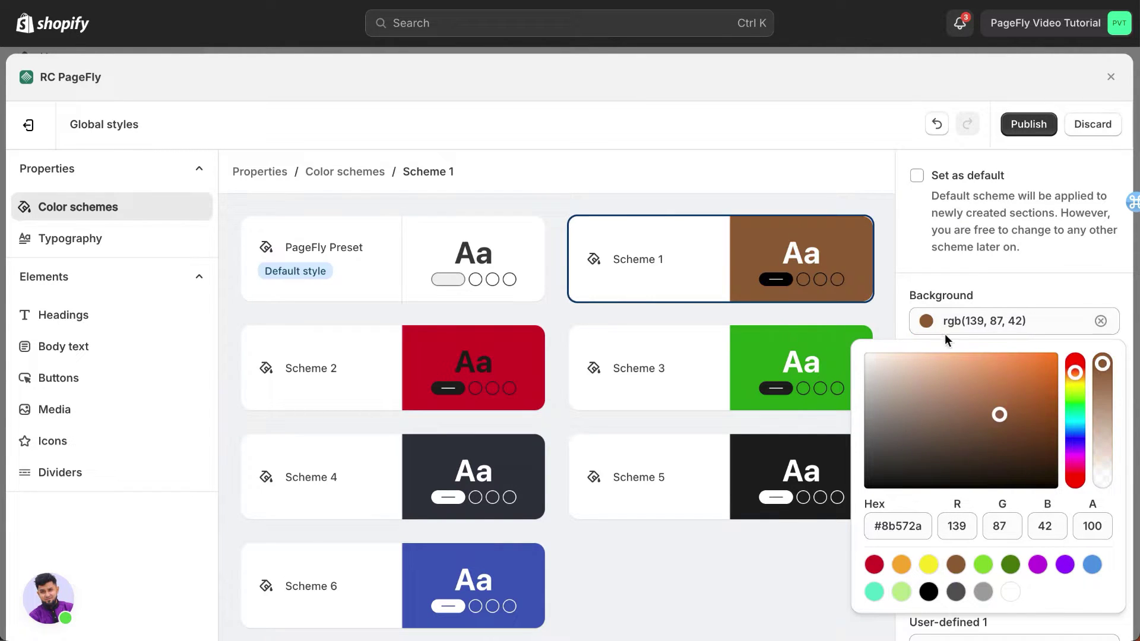
{"action": "left_click", "coordinate": [966, 286]}
{"action": "scroll", "coordinate": [938, 349], "scroll_direction": "down", "scroll_amount": 3}
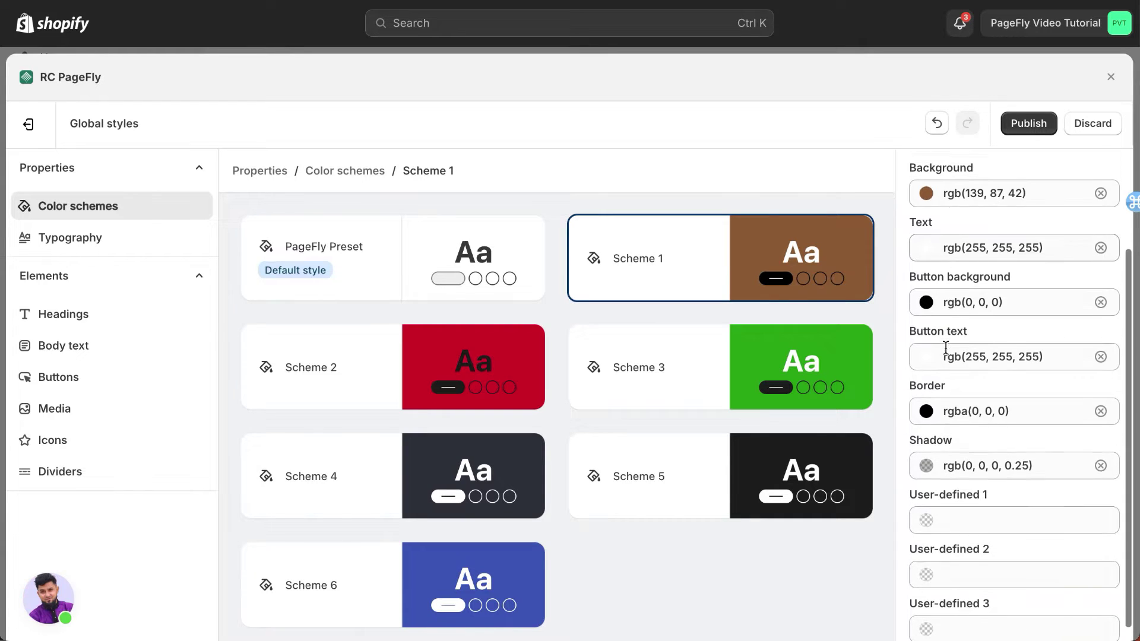
{"action": "scroll", "coordinate": [945, 349], "scroll_direction": "up", "scroll_amount": 3}
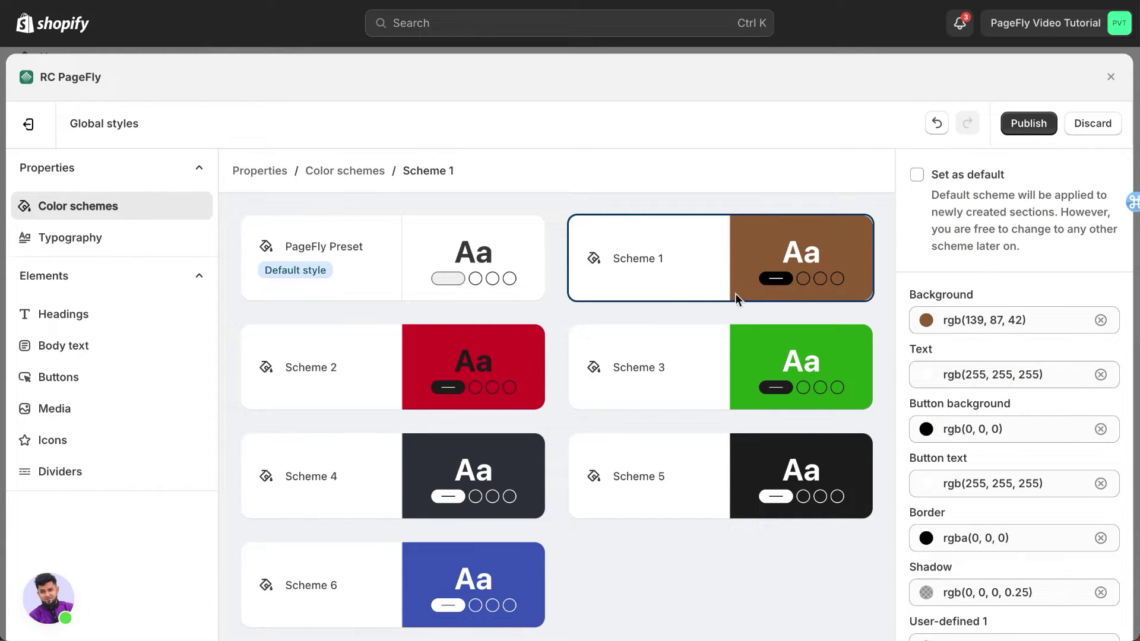
{"action": "left_click", "coordinate": [476, 255]}
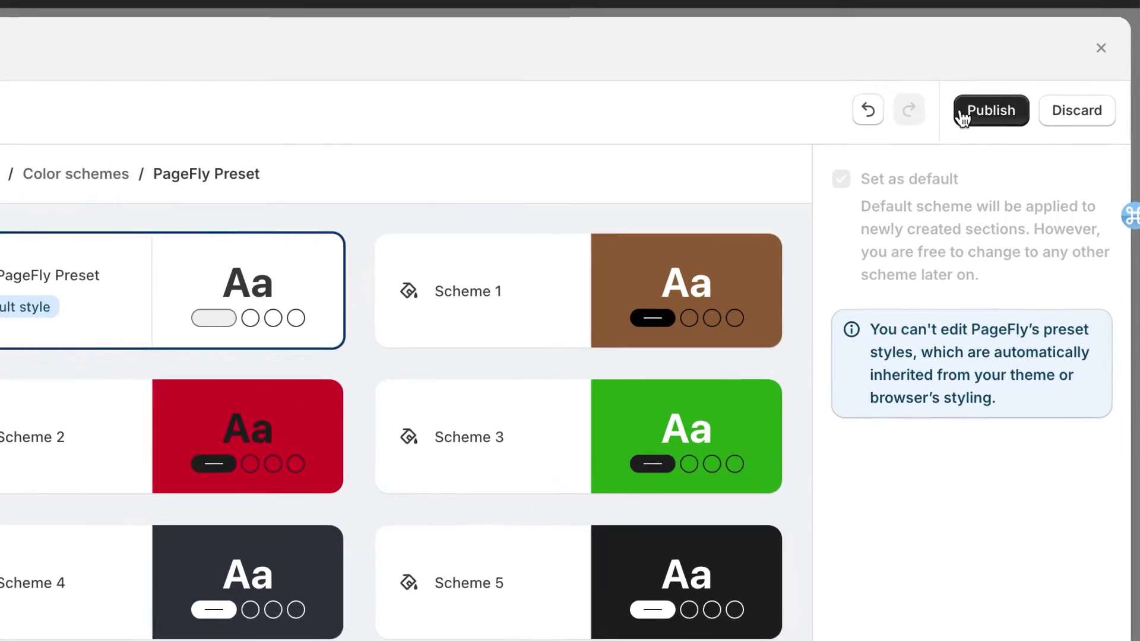
{"action": "left_click", "coordinate": [1028, 123]}
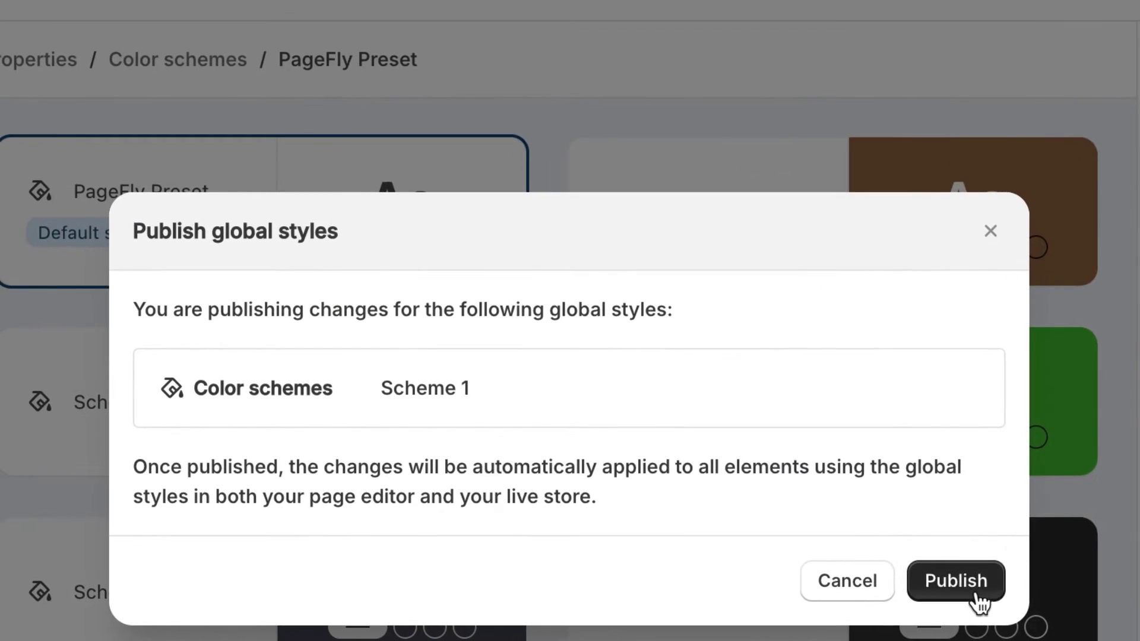
{"action": "left_click", "coordinate": [750, 588]}
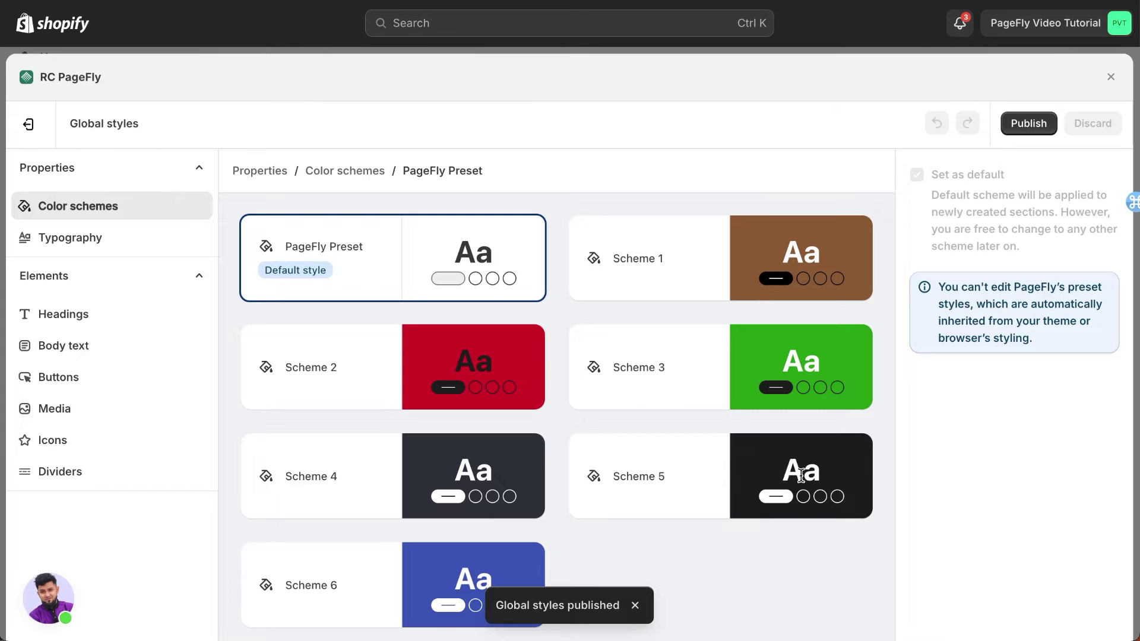
Browse the typography styles, comparing Typography 1 with the PageFly Preset style
{"action": "left_click", "coordinate": [136, 242]}
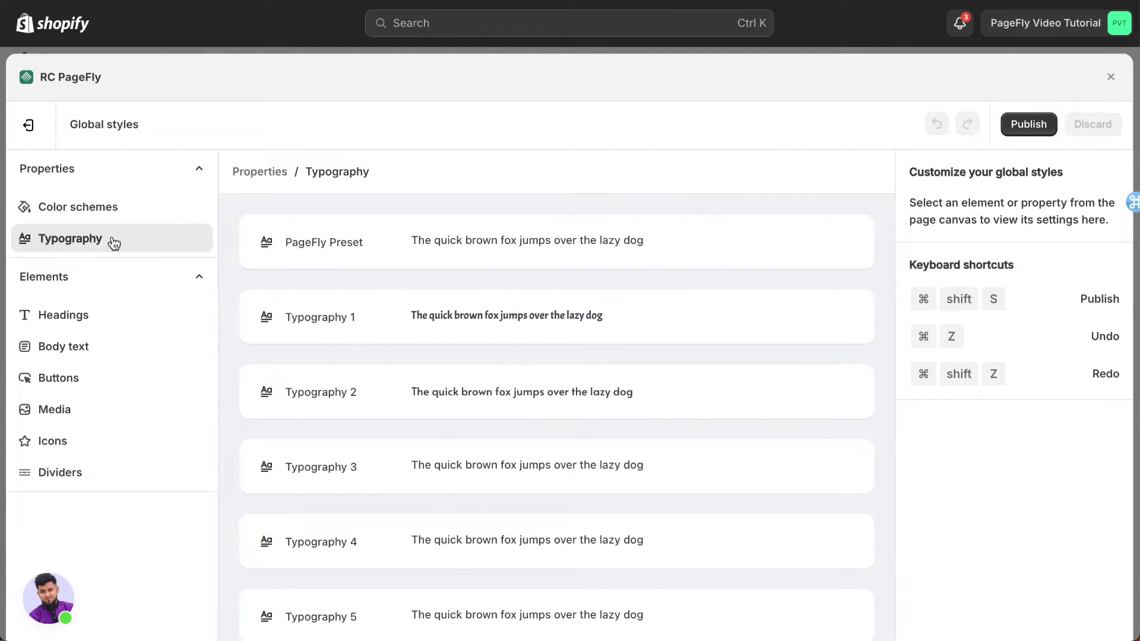
{"action": "scroll", "coordinate": [374, 330], "scroll_direction": "down", "scroll_amount": 2}
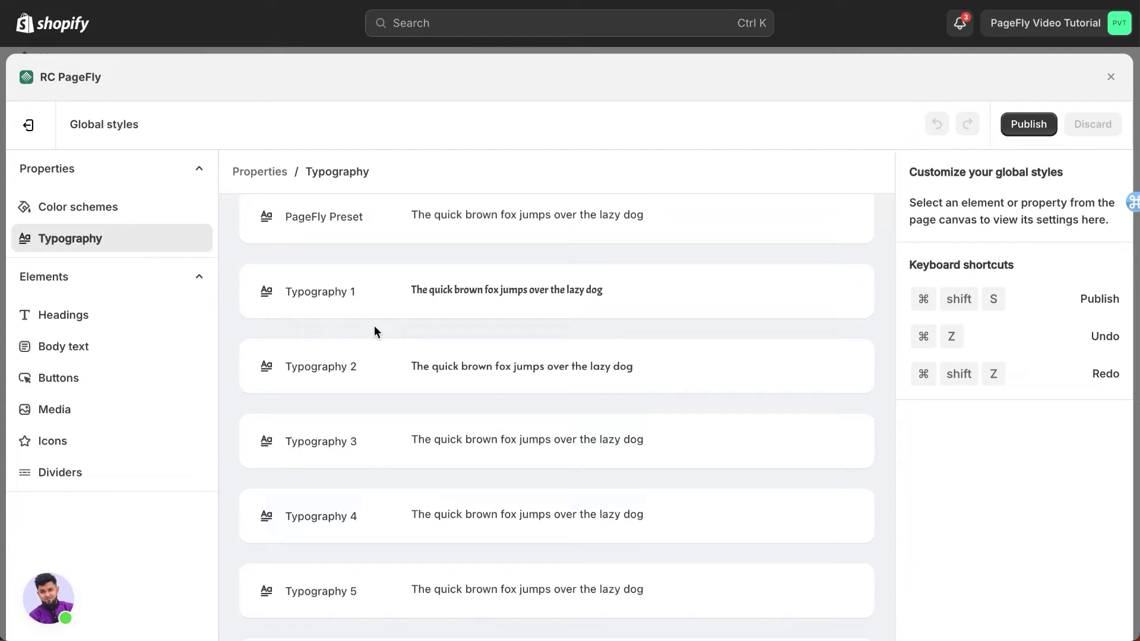
{"action": "scroll", "coordinate": [373, 335], "scroll_direction": "up", "scroll_amount": 2}
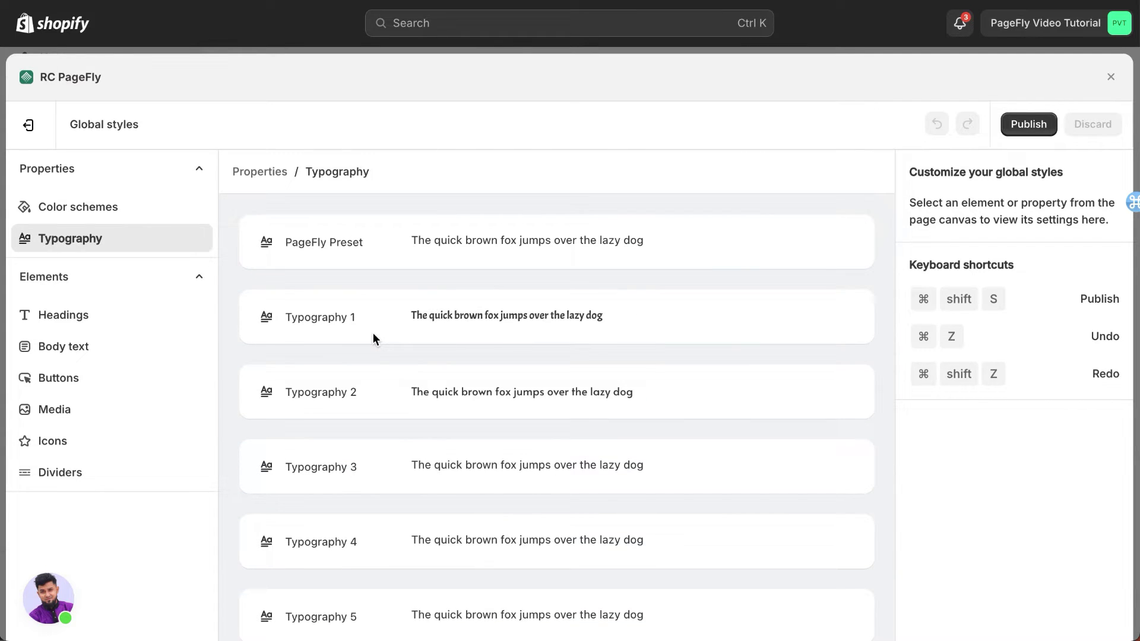
{"action": "left_click", "coordinate": [452, 324]}
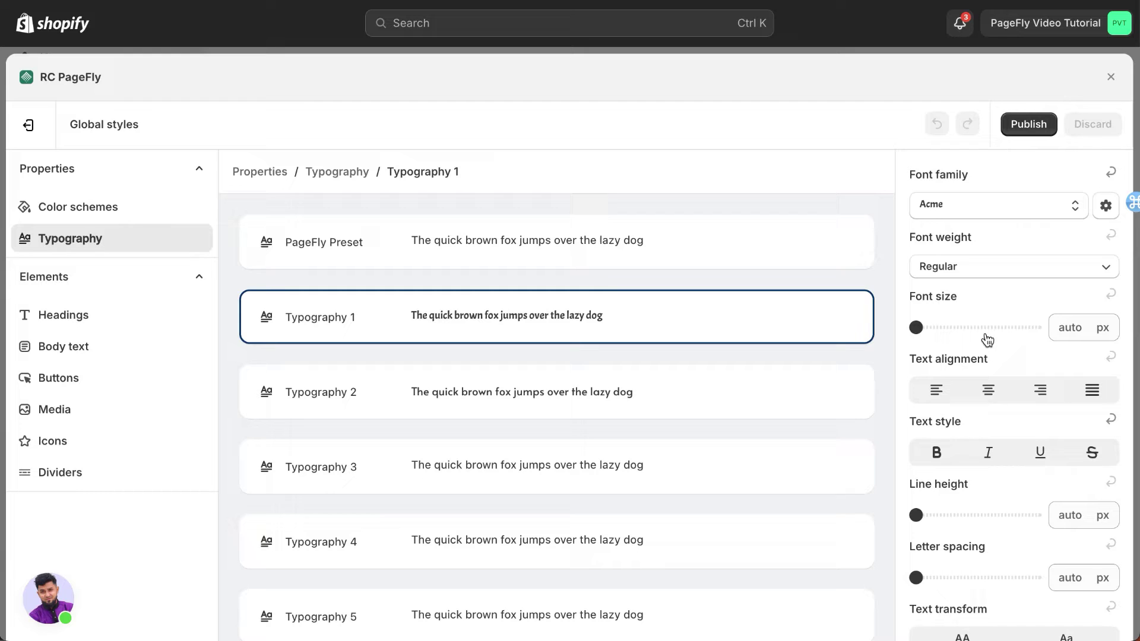
{"action": "scroll", "coordinate": [989, 339], "scroll_direction": "down", "scroll_amount": 1}
{"action": "scroll", "coordinate": [994, 343], "scroll_direction": "up", "scroll_amount": 1}
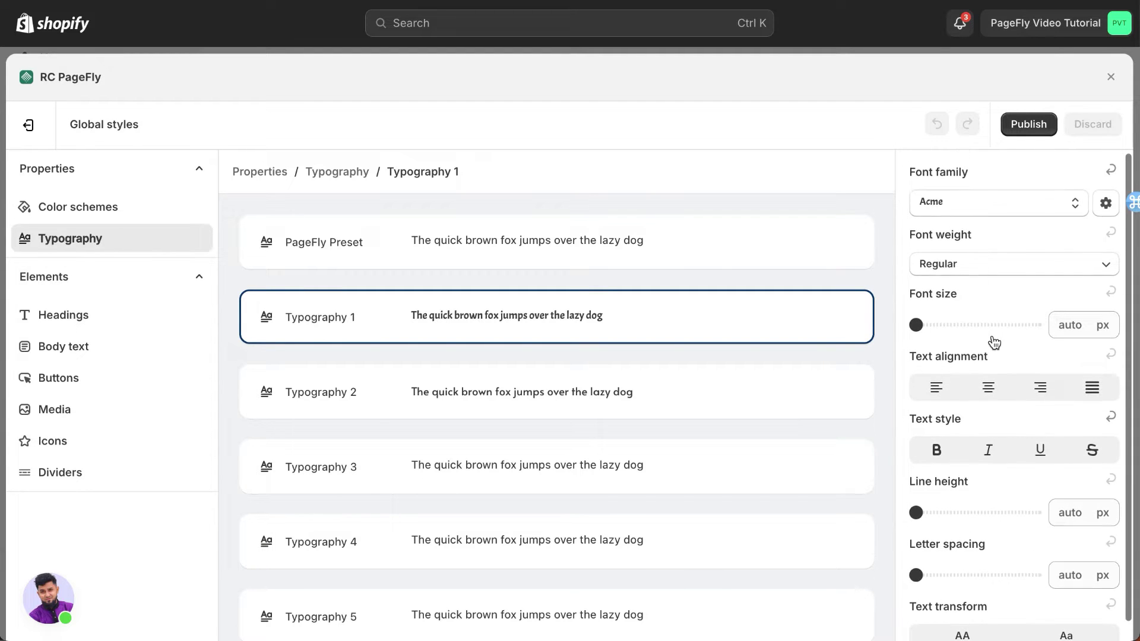
{"action": "left_click", "coordinate": [707, 262]}
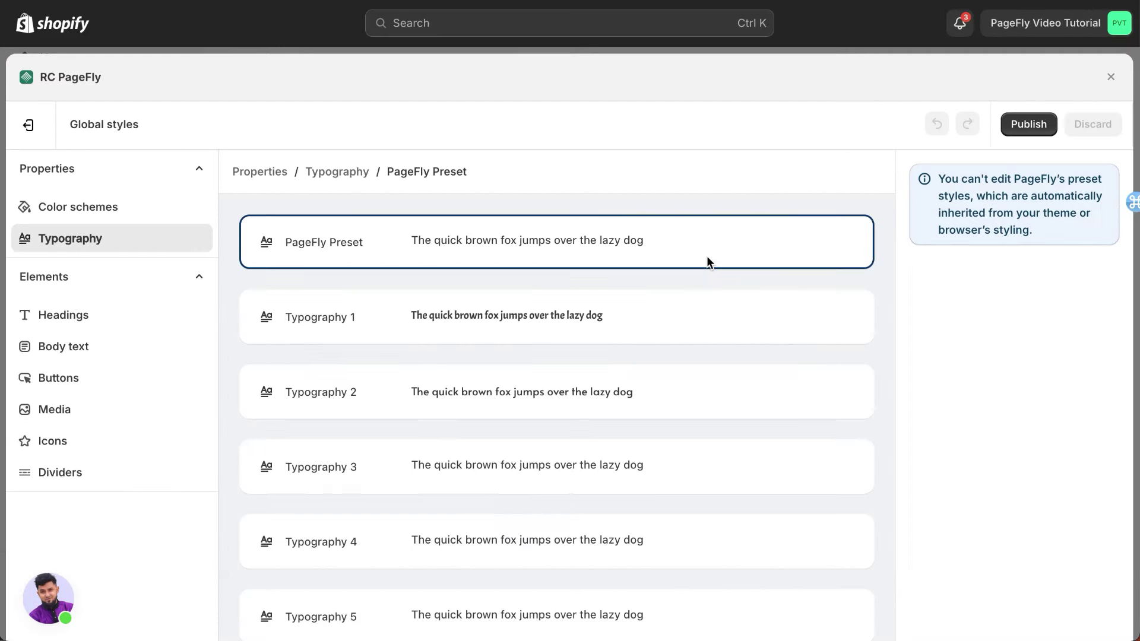
Set Typography 1 to Alata, 18 px, centre-aligned with Capitalize transform, and publish
{"action": "left_click", "coordinate": [700, 305]}
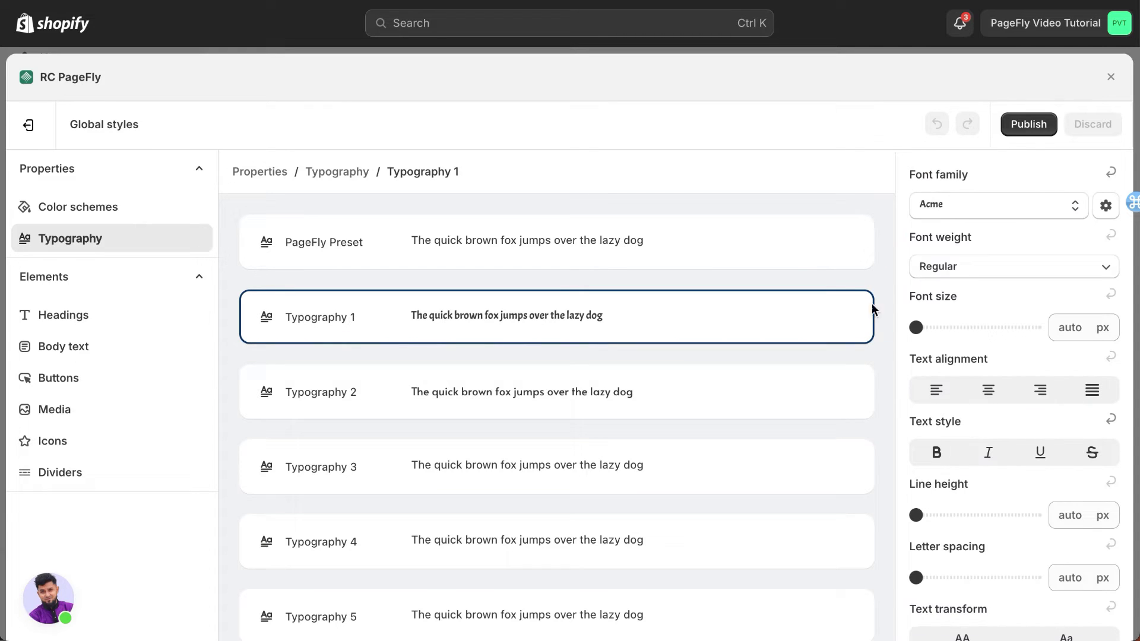
{"action": "left_click", "coordinate": [1025, 204]}
{"action": "left_click", "coordinate": [942, 343]}
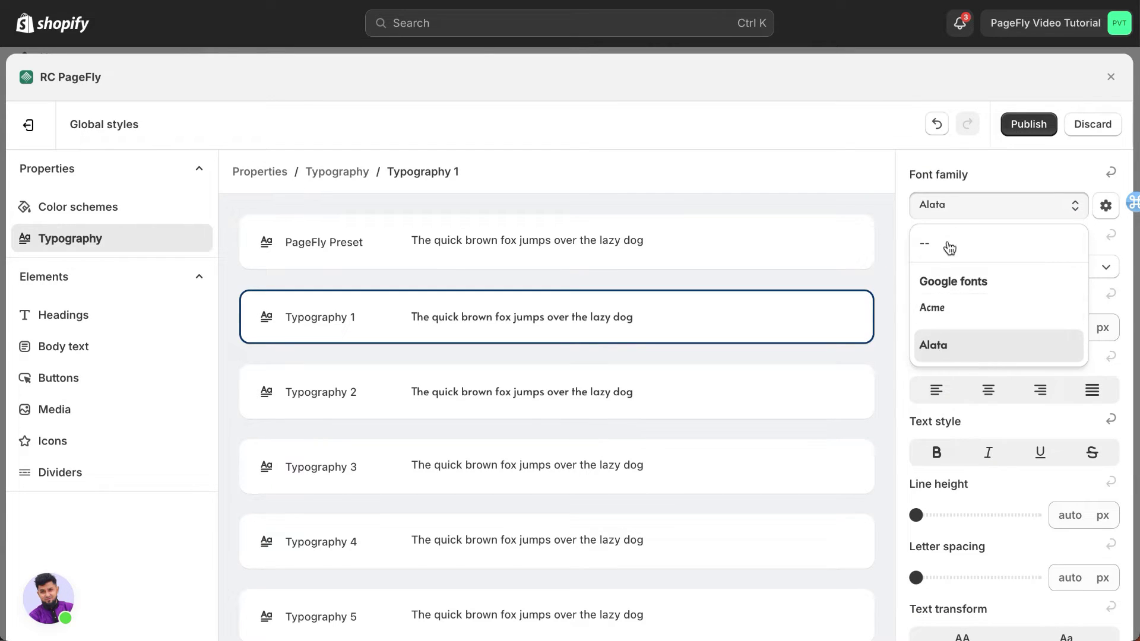
{"action": "left_click", "coordinate": [1061, 327]}
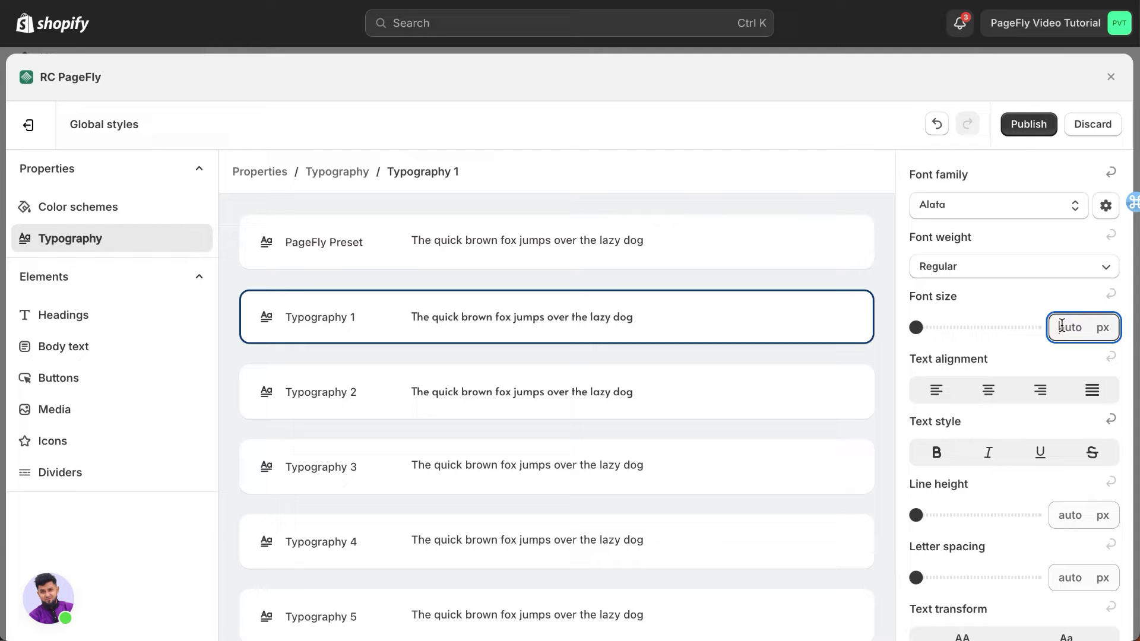
{"action": "type", "text": "18"}
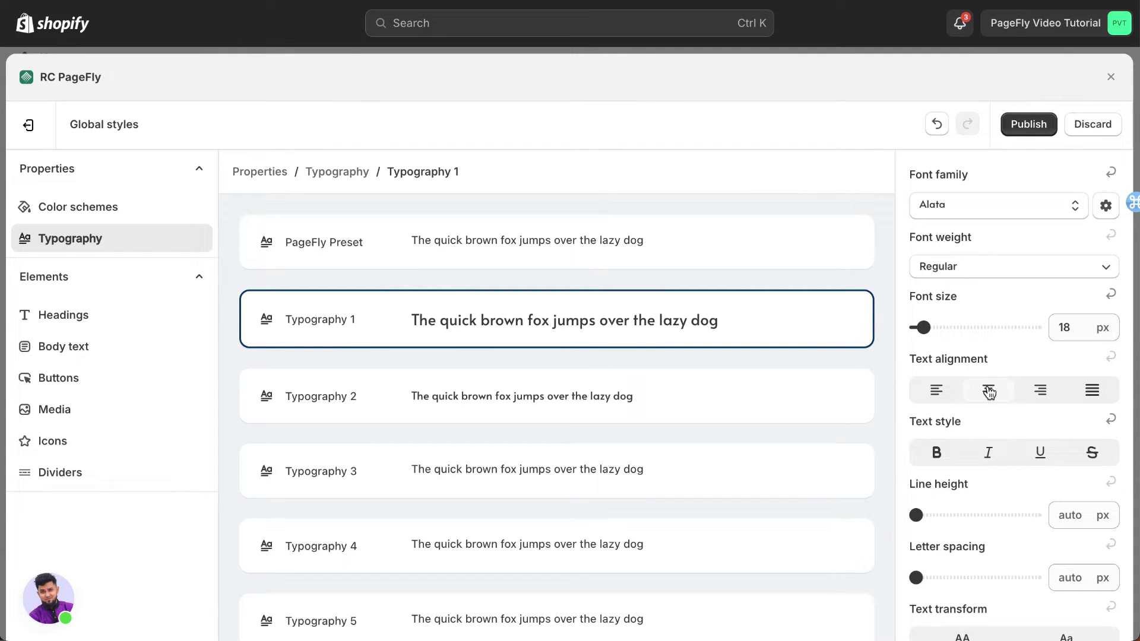
{"action": "left_click", "coordinate": [989, 391]}
{"action": "scroll", "coordinate": [982, 342], "scroll_direction": "down", "scroll_amount": 1}
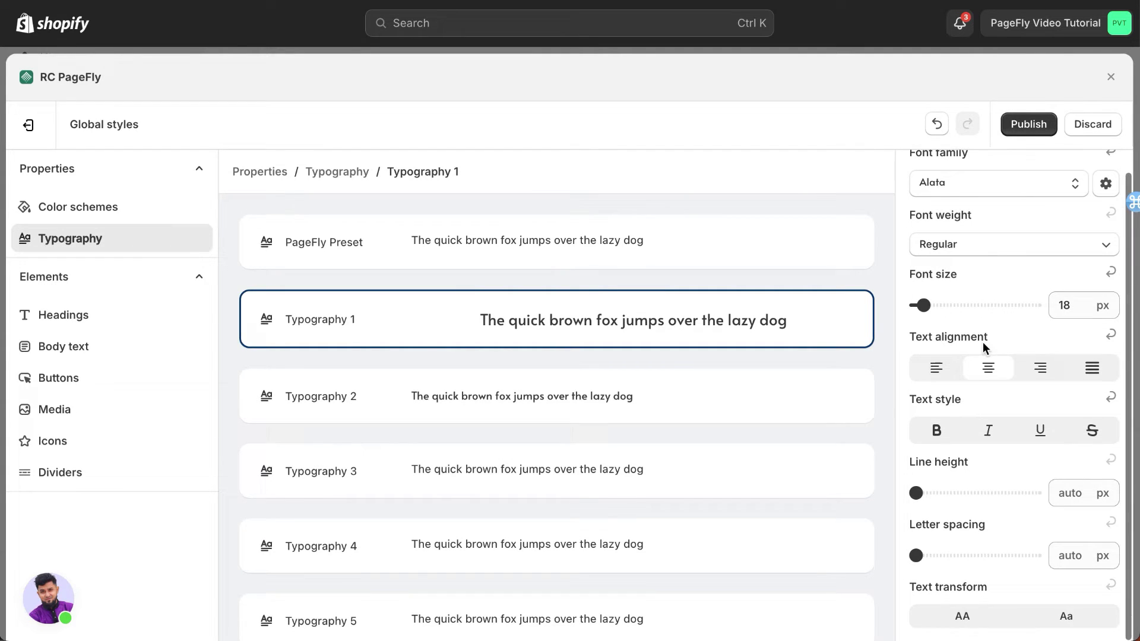
{"action": "left_click", "coordinate": [1043, 624]}
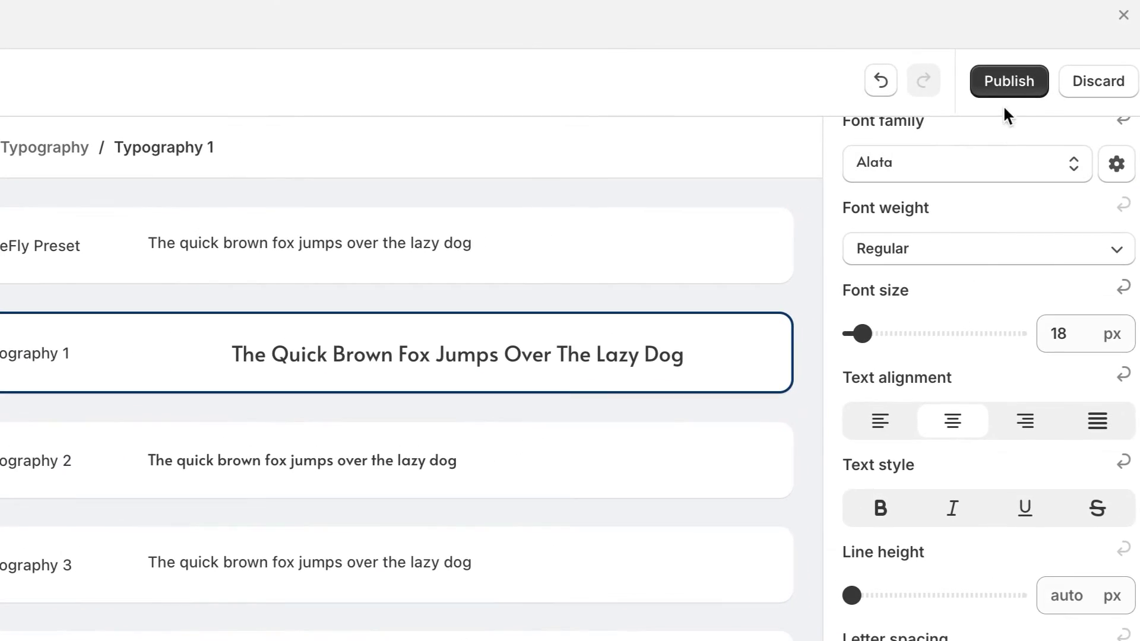
{"action": "left_click", "coordinate": [1024, 99]}
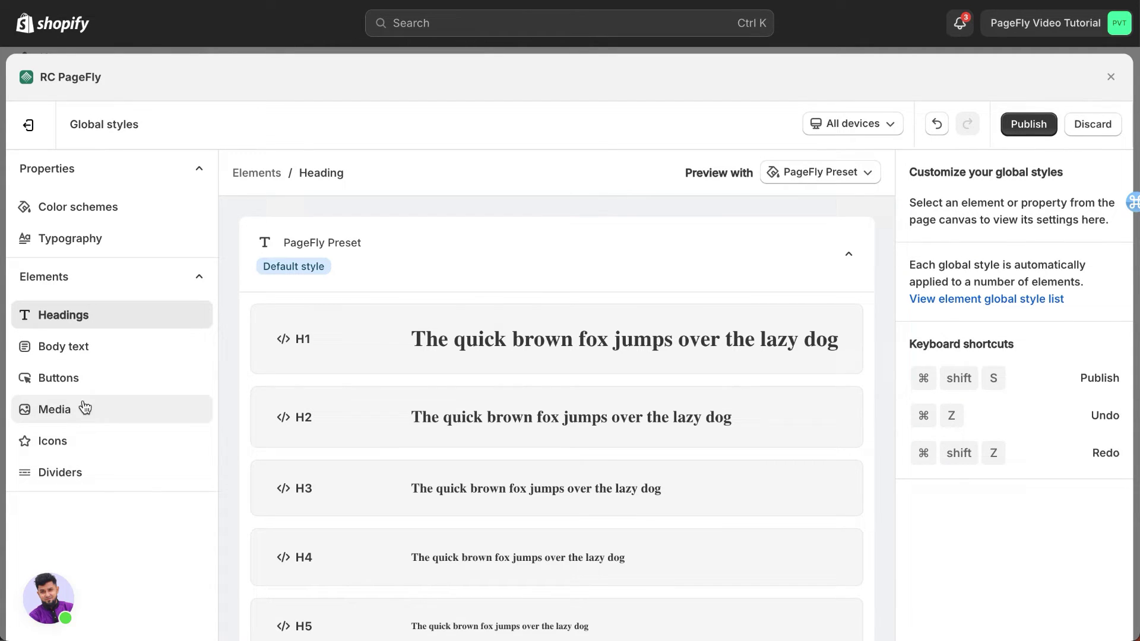
On the Headings page, collapse the PageFly Preset group and expand Heading 1
{"action": "left_click", "coordinate": [104, 325]}
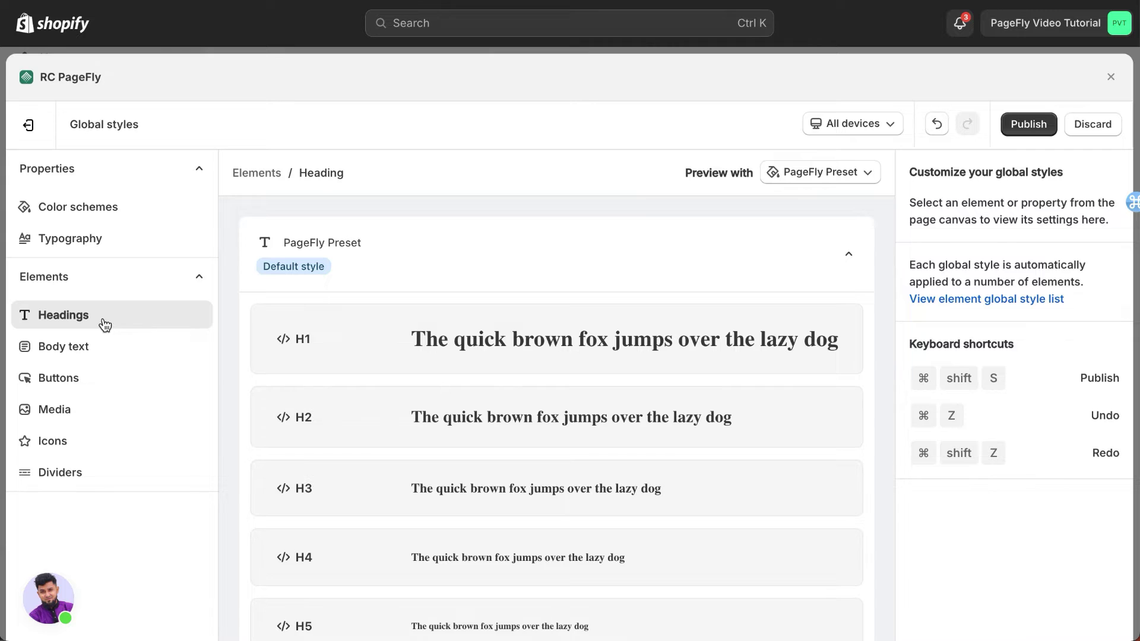
{"action": "left_click", "coordinate": [449, 321]}
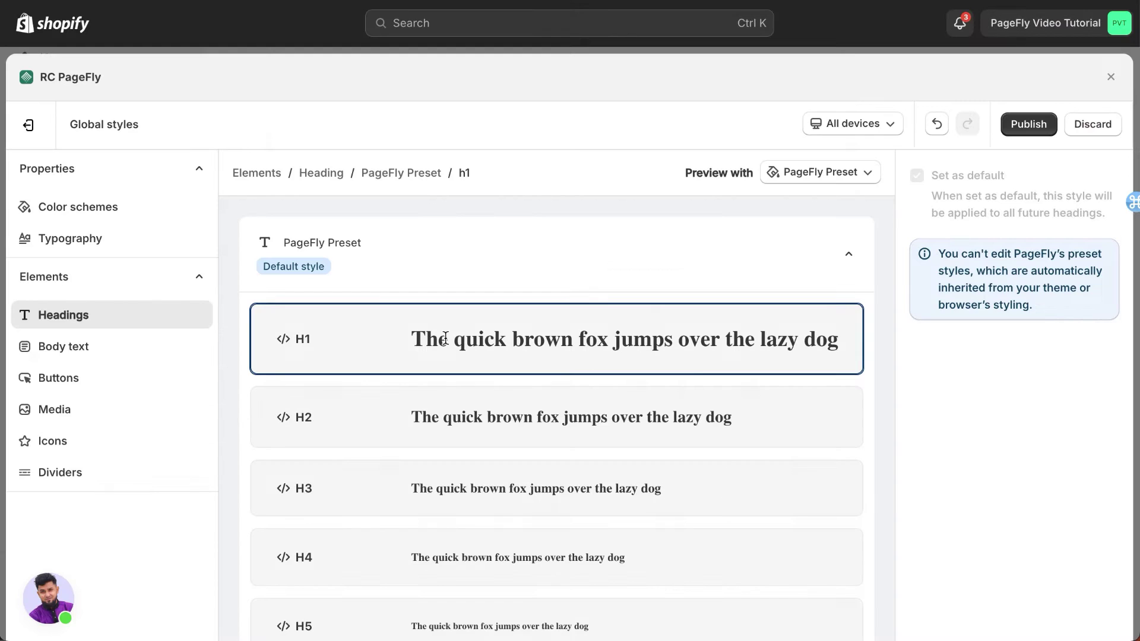
{"action": "left_click", "coordinate": [849, 257]}
{"action": "left_click", "coordinate": [743, 335]}
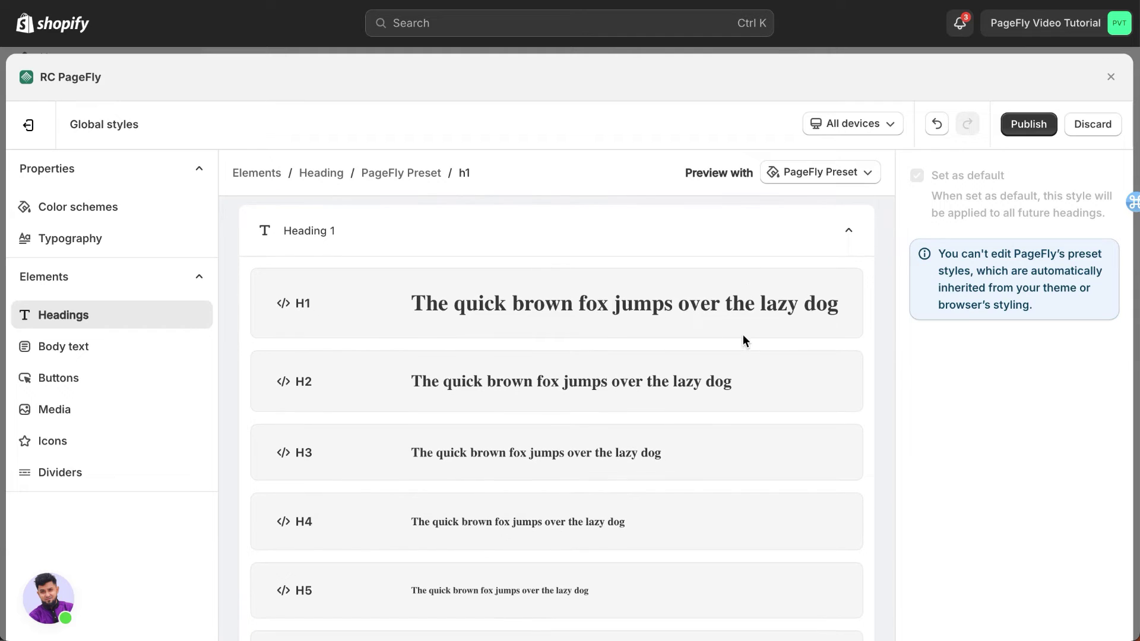
Set Heading 1's H1 margins to 0 px top and 20 px bottom, then publish
{"action": "left_click", "coordinate": [705, 295]}
{"action": "scroll", "coordinate": [940, 390], "scroll_direction": "down", "scroll_amount": 3}
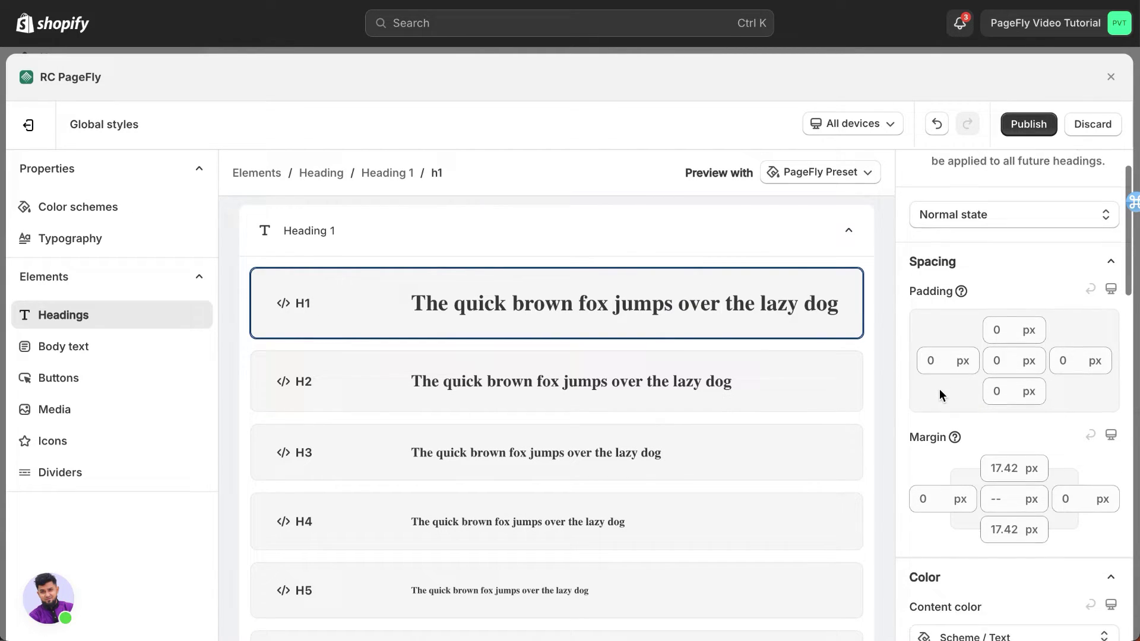
{"action": "left_click", "coordinate": [999, 358]}
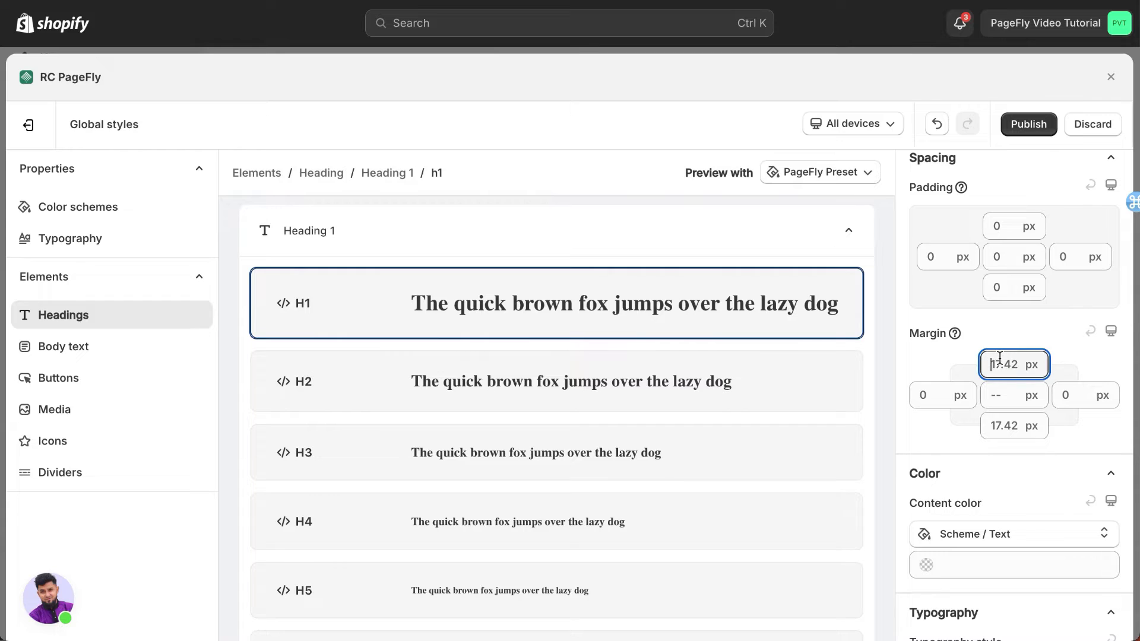
{"action": "key", "text": "super+a"}
{"action": "type", "text": "0"}
{"action": "left_click", "coordinate": [1003, 429]}
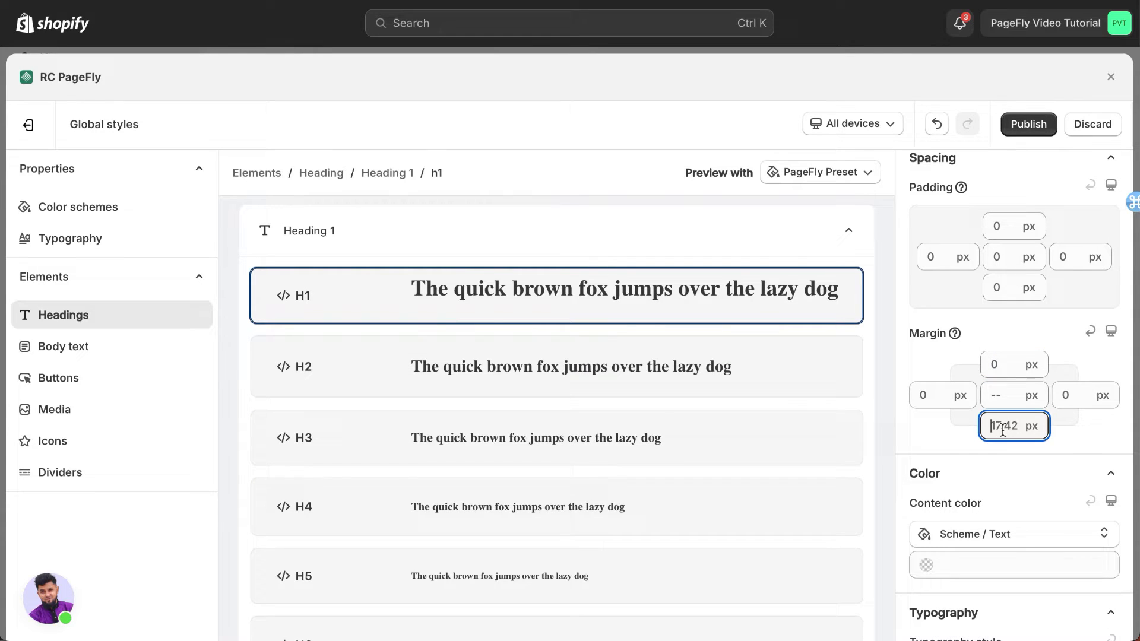
{"action": "key", "text": "super+a"}
{"action": "type", "text": "20"}
{"action": "left_click", "coordinate": [952, 436]}
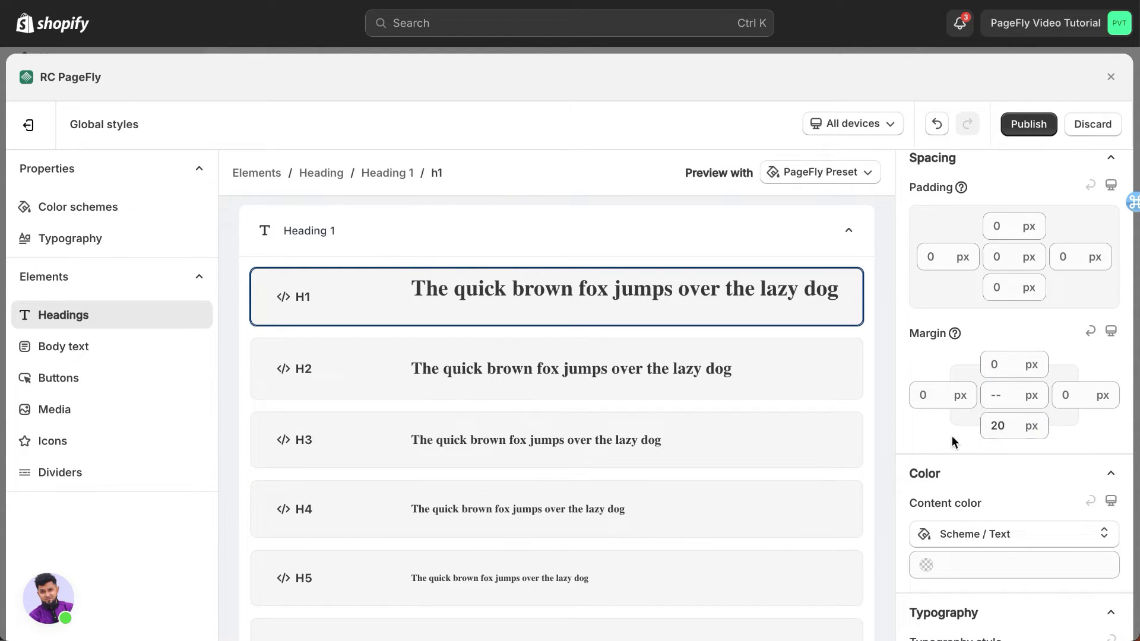
{"action": "scroll", "coordinate": [975, 422], "scroll_direction": "up", "scroll_amount": 3}
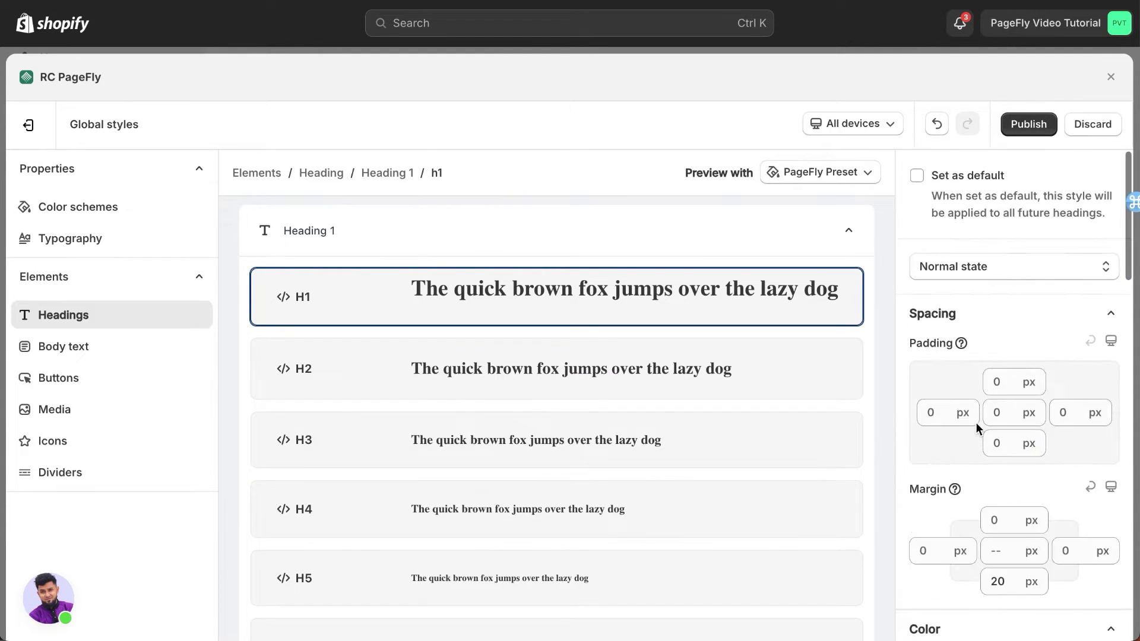
{"action": "left_click", "coordinate": [1031, 125]}
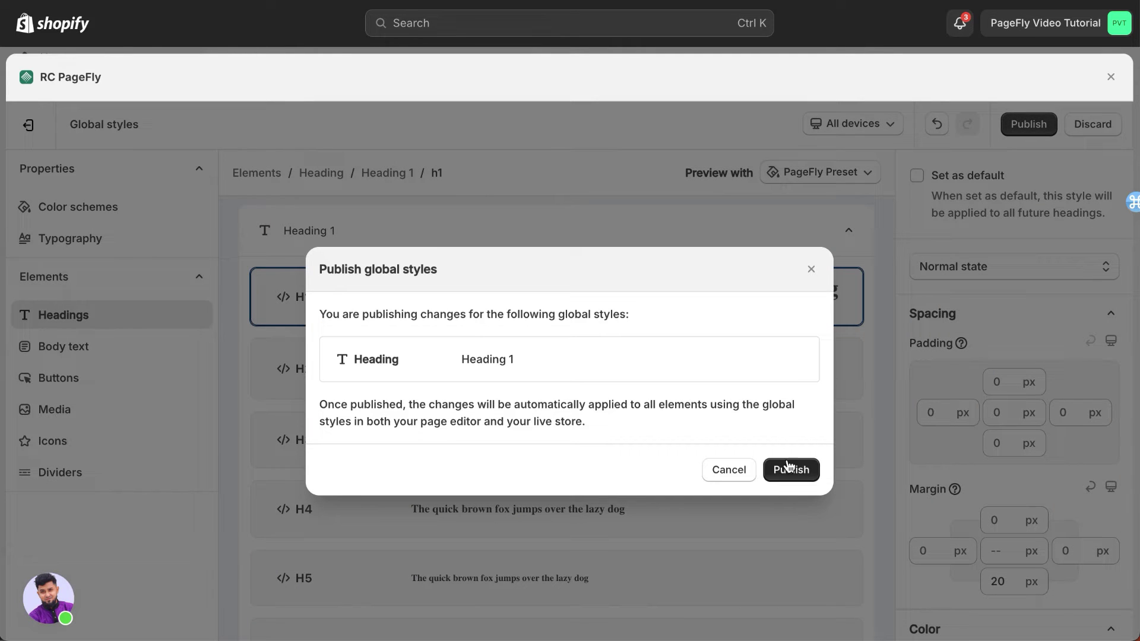
{"action": "left_click", "coordinate": [787, 468]}
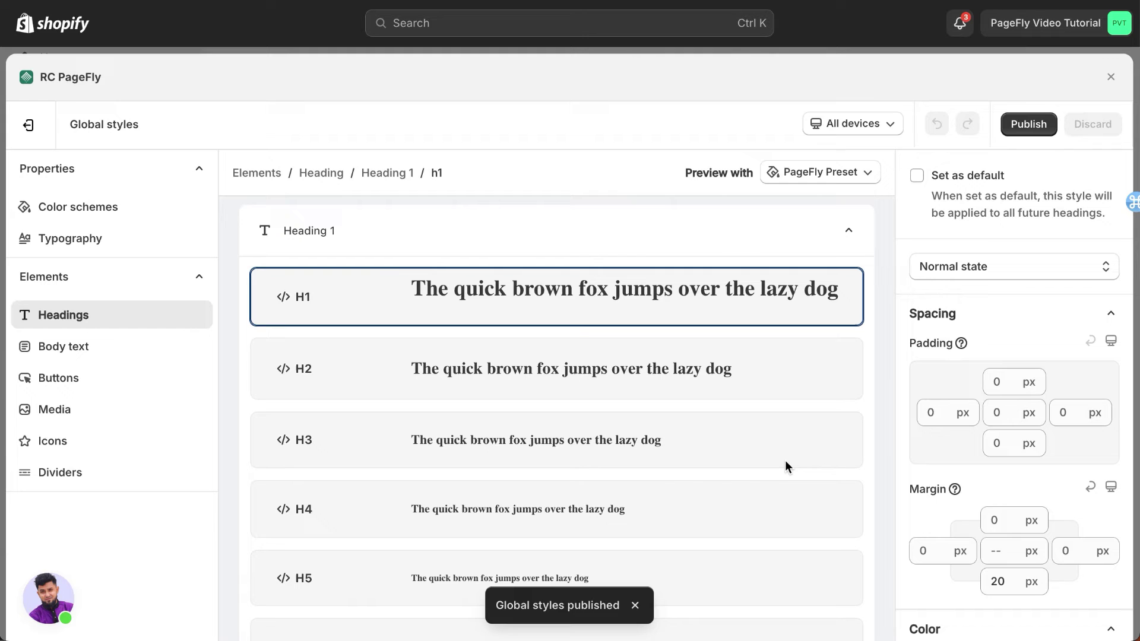
Set the Body text 2 style's bottom margin to 15
{"action": "left_click", "coordinate": [83, 347]}
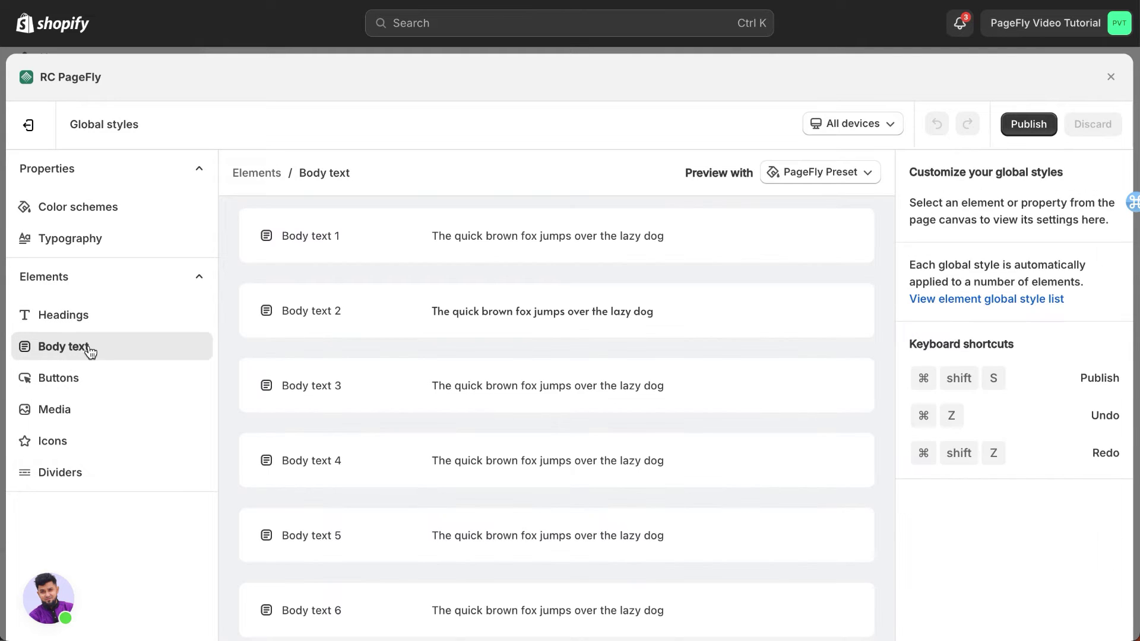
{"action": "left_click", "coordinate": [772, 314]}
{"action": "left_click", "coordinate": [994, 520]}
{"action": "left_click", "coordinate": [1003, 572]}
{"action": "type", "text": "15"}
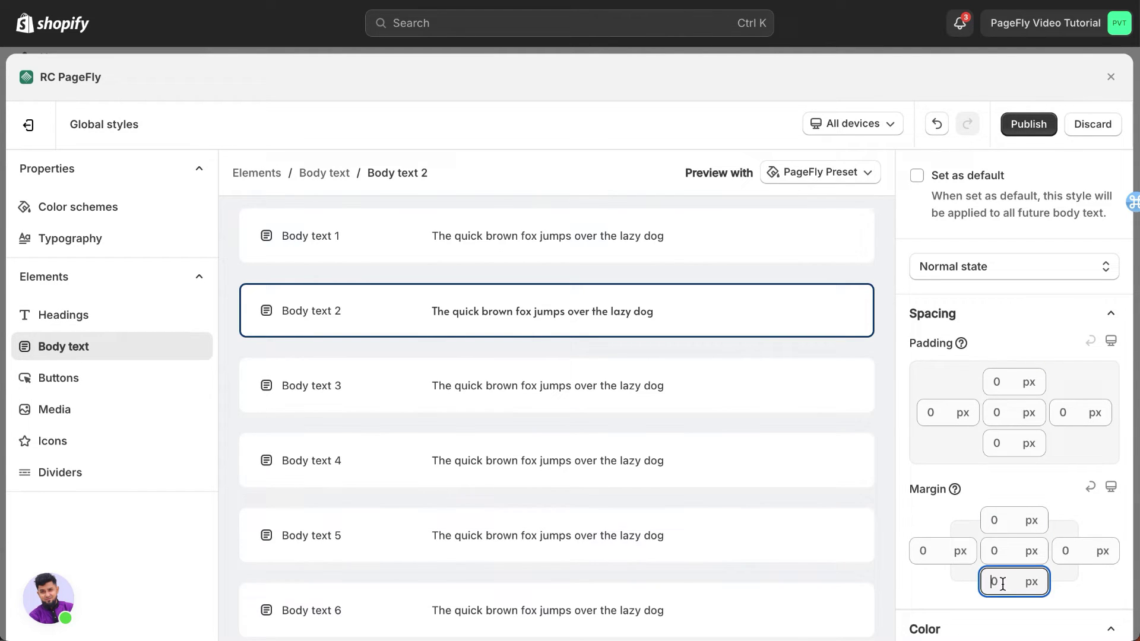
{"action": "scroll", "coordinate": [946, 532], "scroll_direction": "down", "scroll_amount": 8}
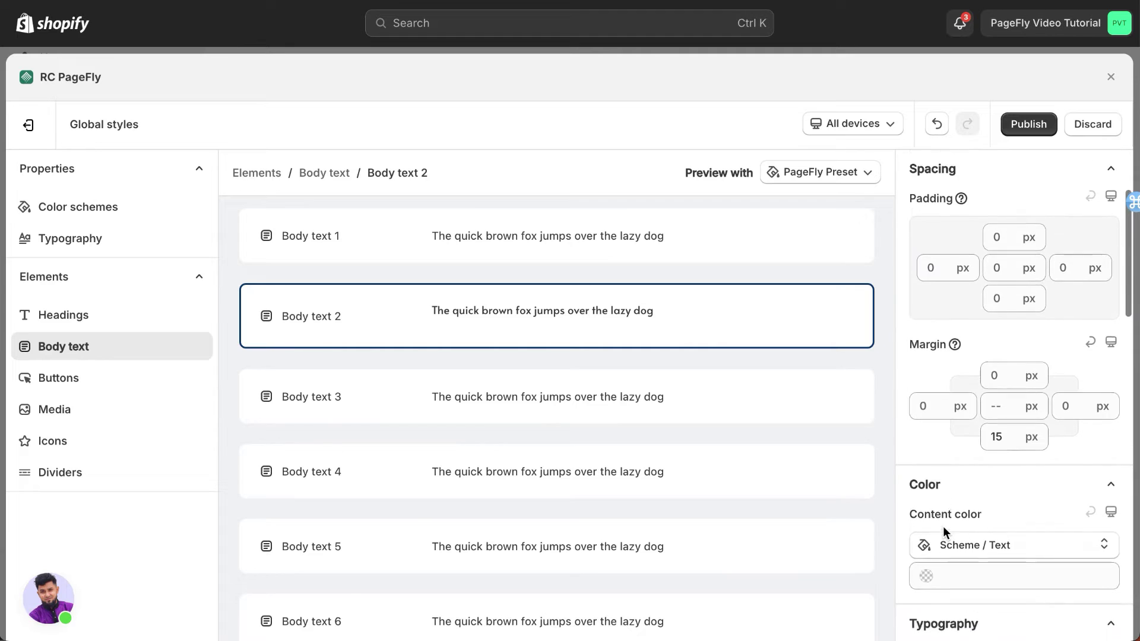
{"action": "scroll", "coordinate": [943, 527], "scroll_direction": "down", "scroll_amount": 5}
Give Button 1 25 px padding on all sides and a red rgb(208, 2, 27) background
{"action": "left_click", "coordinate": [83, 379]}
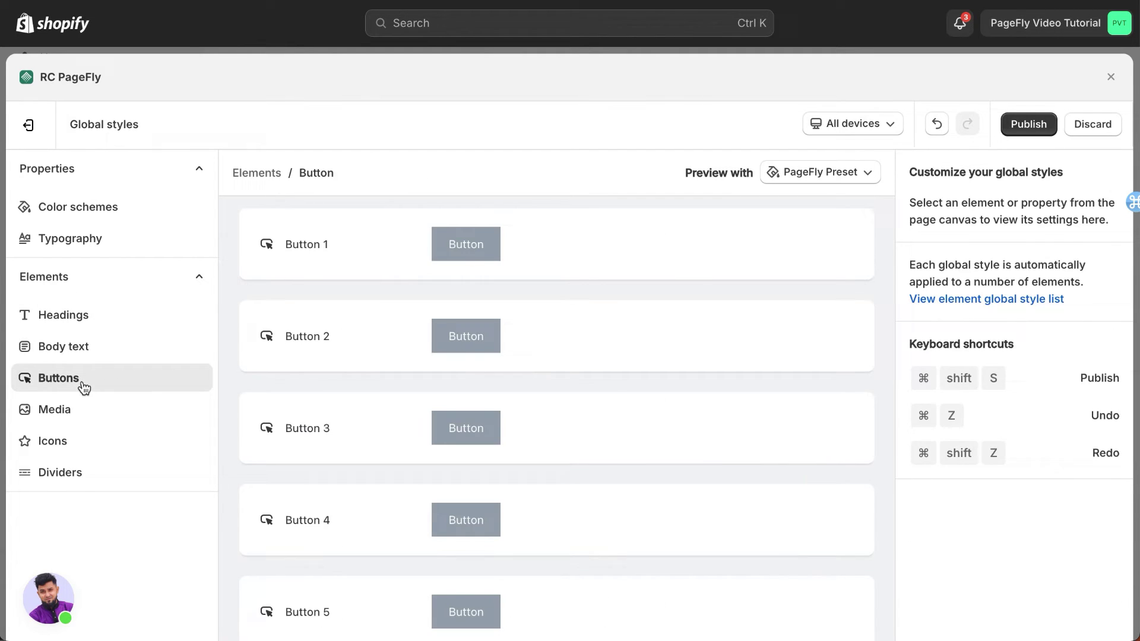
{"action": "left_click", "coordinate": [469, 242]}
{"action": "left_click", "coordinate": [1007, 414]}
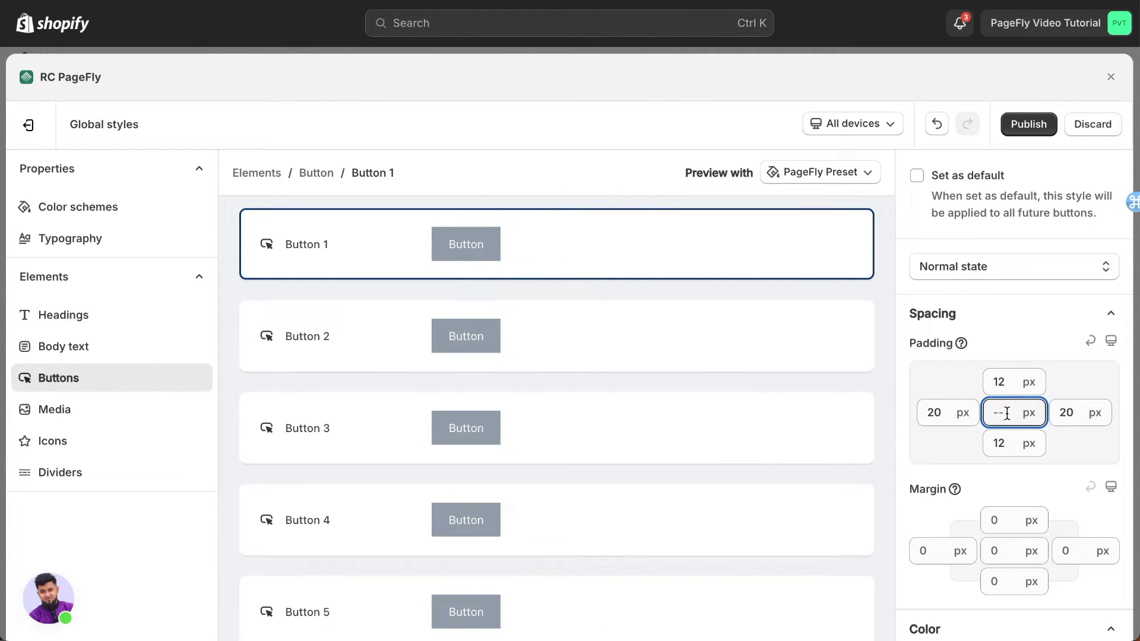
{"action": "type", "text": "25"}
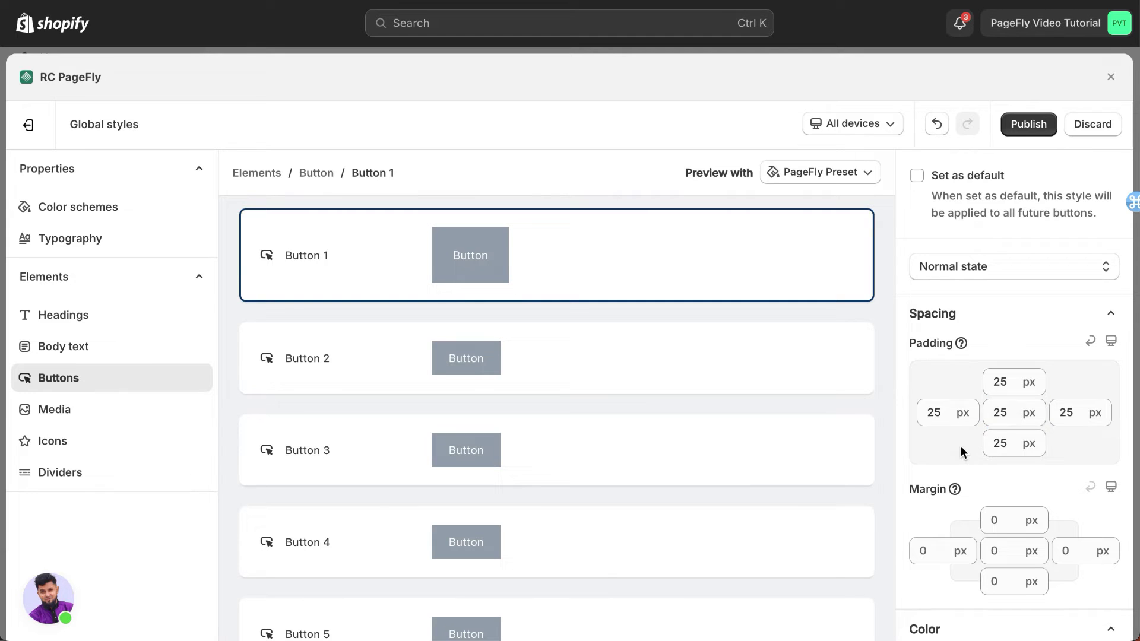
{"action": "scroll", "coordinate": [961, 447], "scroll_direction": "down", "scroll_amount": 9}
{"action": "scroll", "coordinate": [960, 447], "scroll_direction": "down", "scroll_amount": 5}
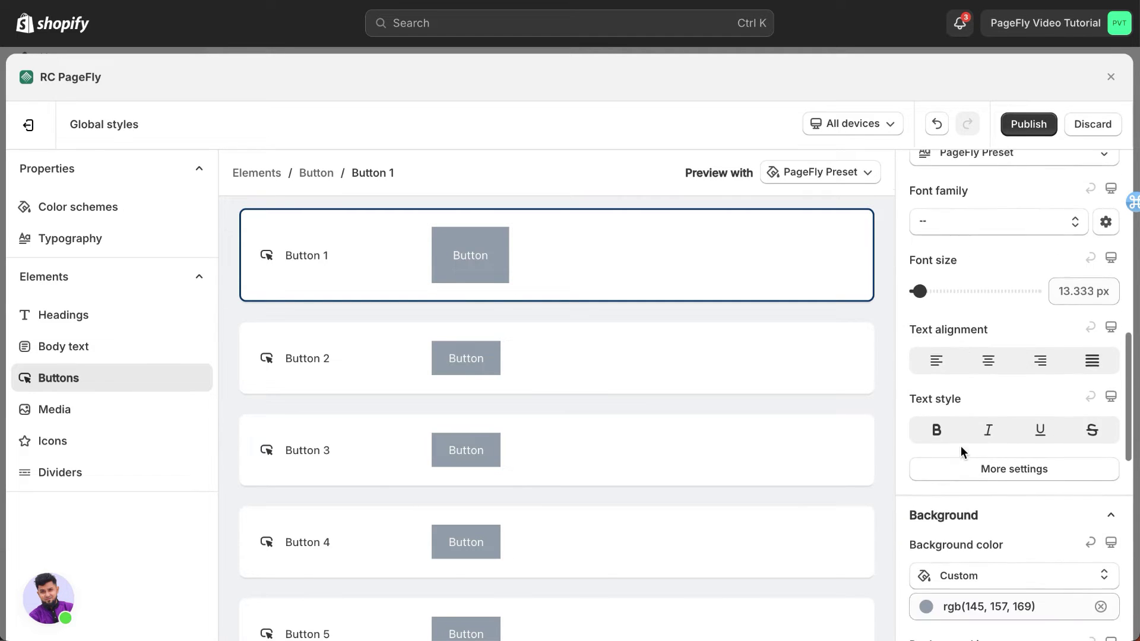
{"action": "left_click", "coordinate": [923, 458]}
{"action": "left_click", "coordinate": [874, 390]}
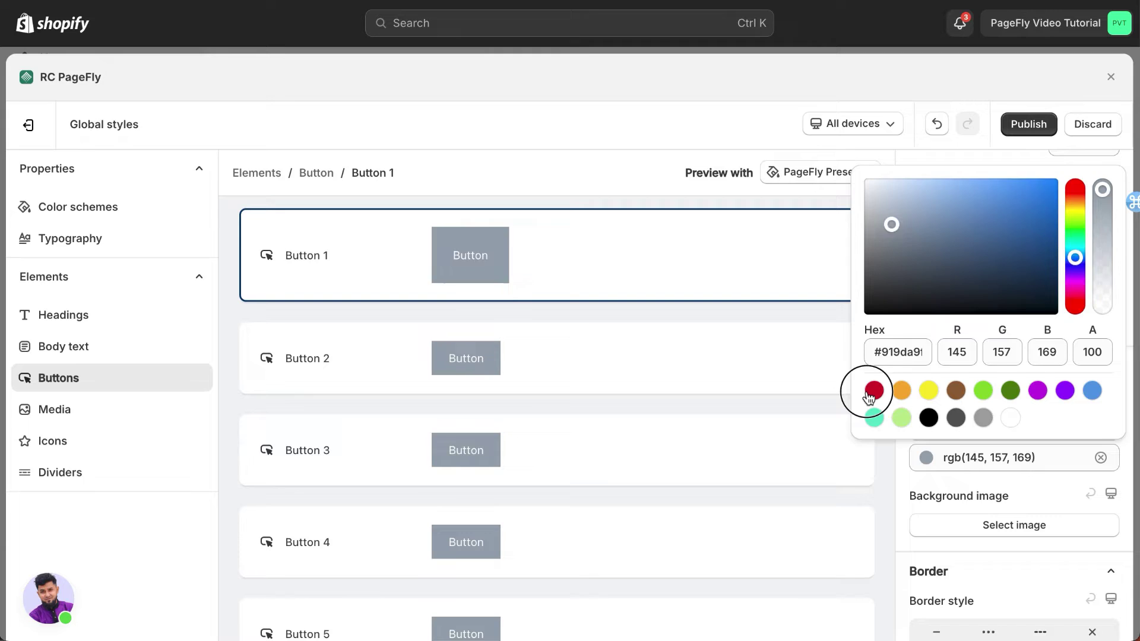
{"action": "left_click", "coordinate": [924, 486]}
{"action": "left_click", "coordinate": [91, 414]}
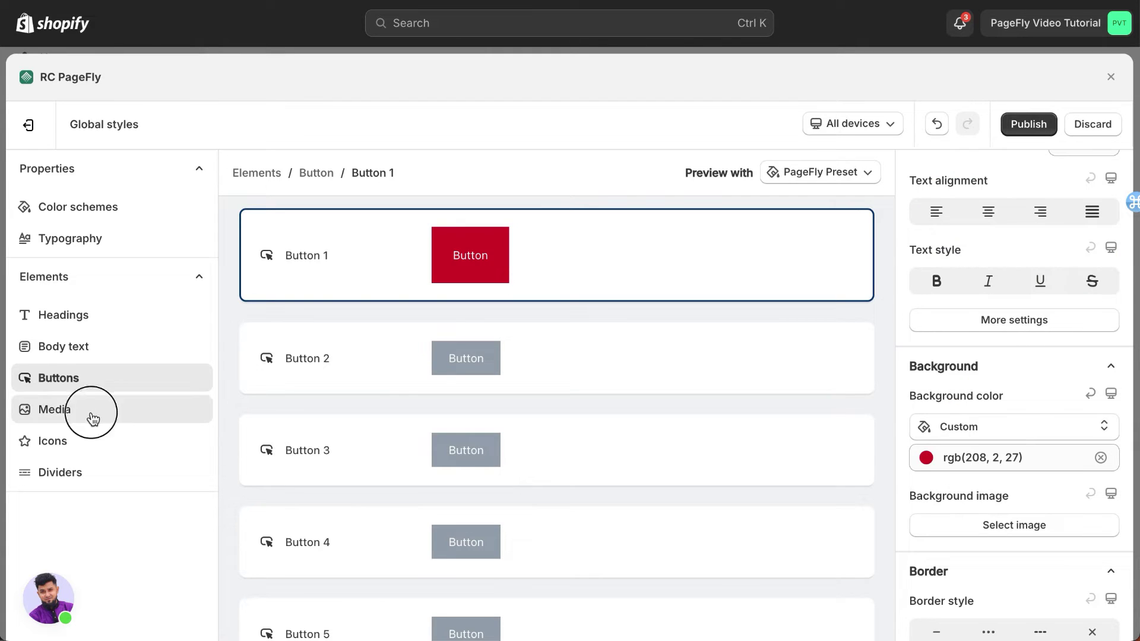
Round all four corners of the Media 1 style to 20 px
{"action": "left_click", "coordinate": [478, 389]}
{"action": "left_click", "coordinate": [999, 416]}
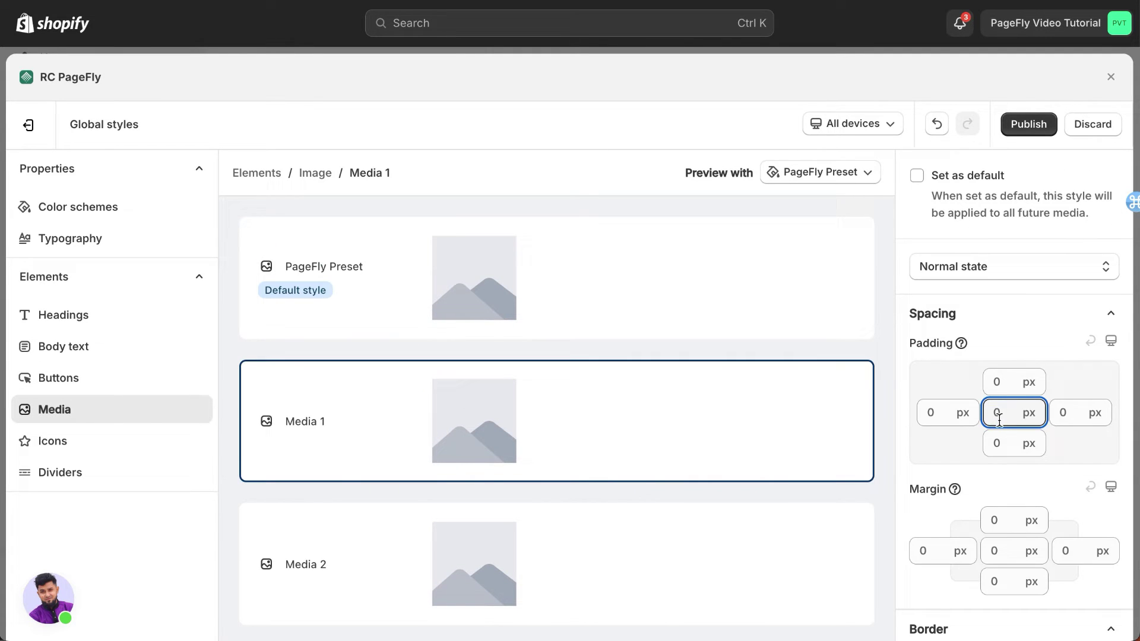
{"action": "scroll", "coordinate": [1010, 476], "scroll_direction": "down", "scroll_amount": 5}
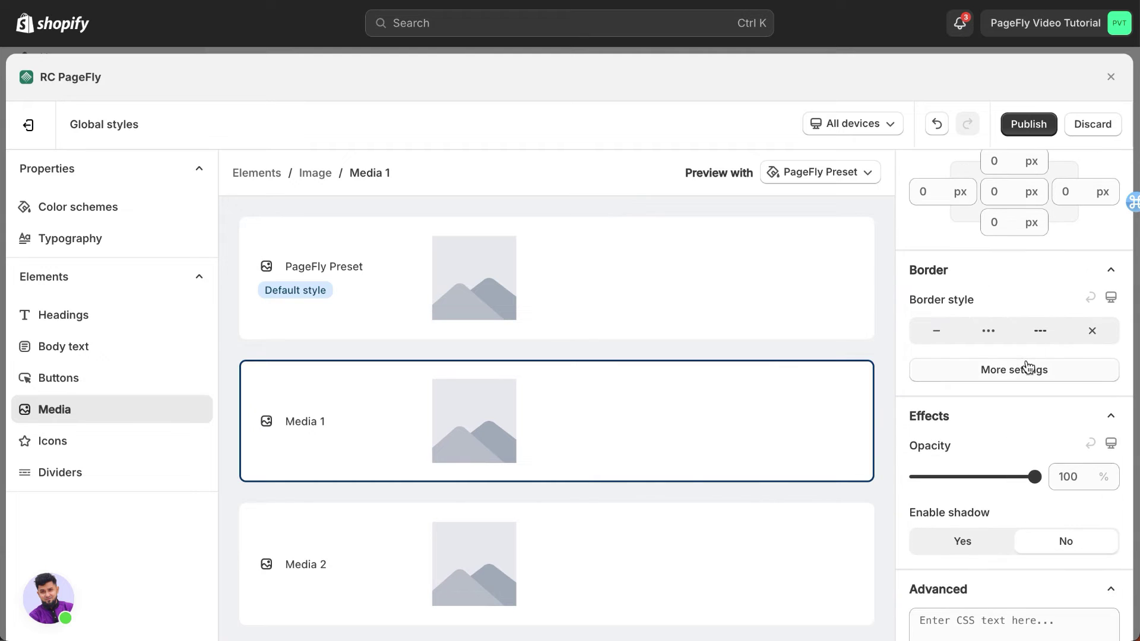
{"action": "left_click", "coordinate": [1029, 369]}
{"action": "left_click", "coordinate": [1014, 473]}
{"action": "type", "text": "20px;"}
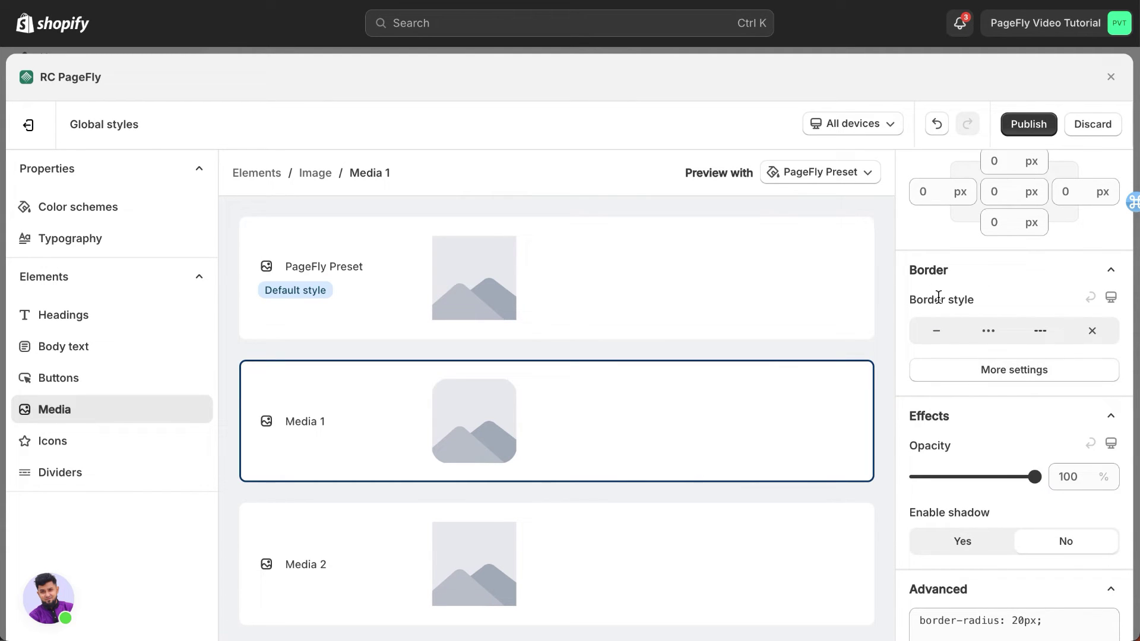
{"action": "scroll", "coordinate": [965, 371], "scroll_direction": "up", "scroll_amount": 5}
Give Icon 1 10 px padding, a red background and a 50% corner radius
{"action": "left_click", "coordinate": [123, 445]}
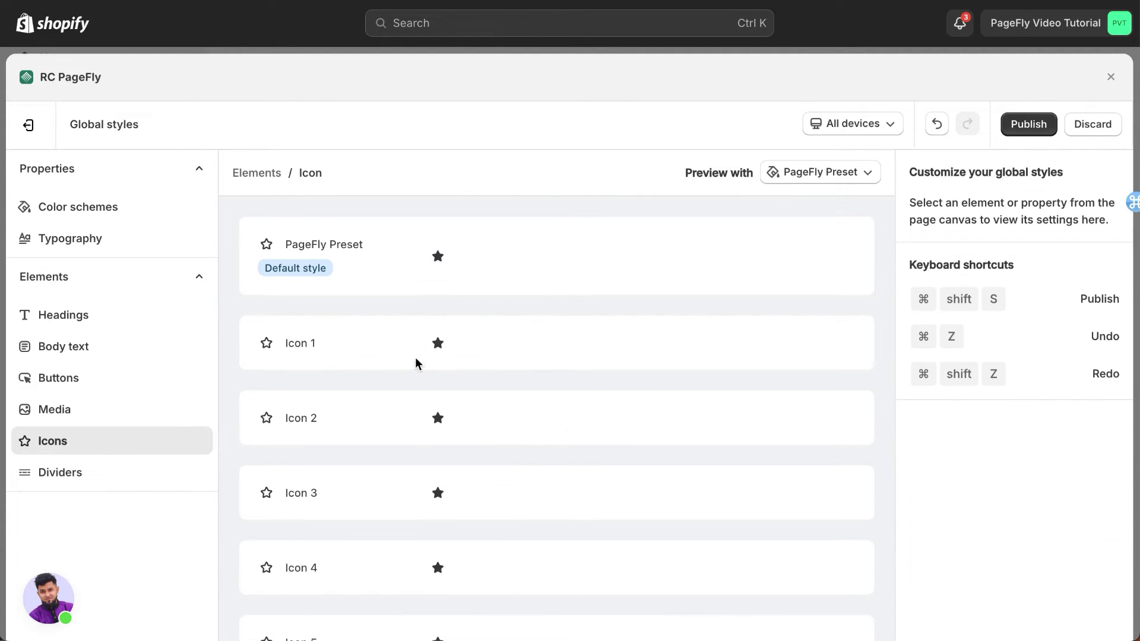
{"action": "left_click", "coordinate": [415, 358]}
{"action": "scroll", "coordinate": [1025, 508], "scroll_direction": "down", "scroll_amount": 3}
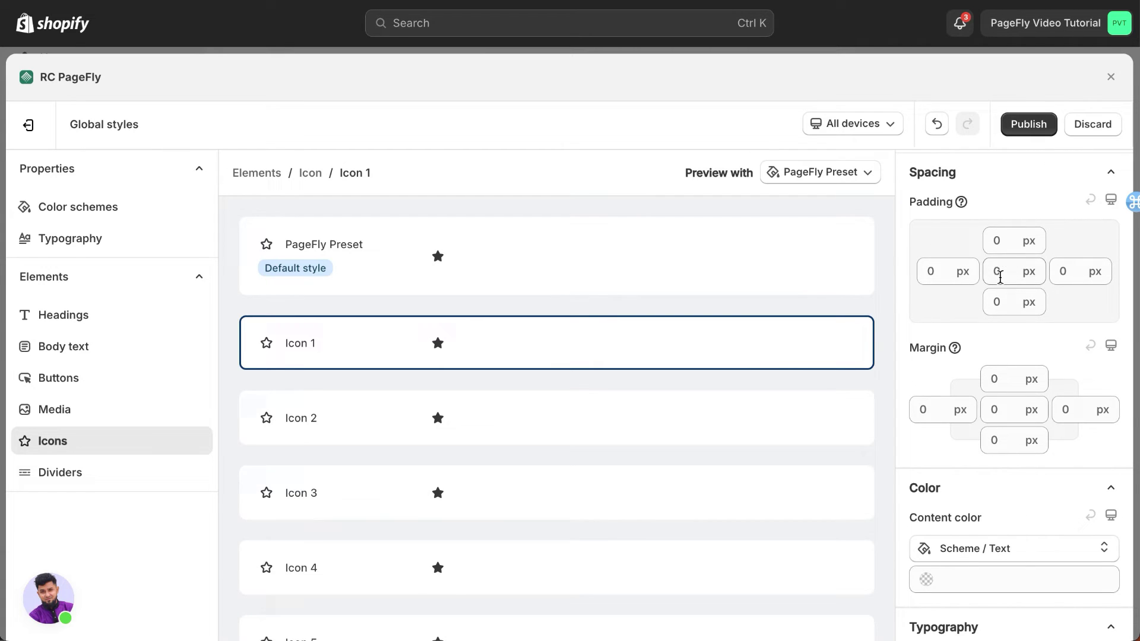
{"action": "left_click", "coordinate": [1000, 277]}
{"action": "type", "text": "10"}
{"action": "scroll", "coordinate": [935, 317], "scroll_direction": "down", "scroll_amount": 8}
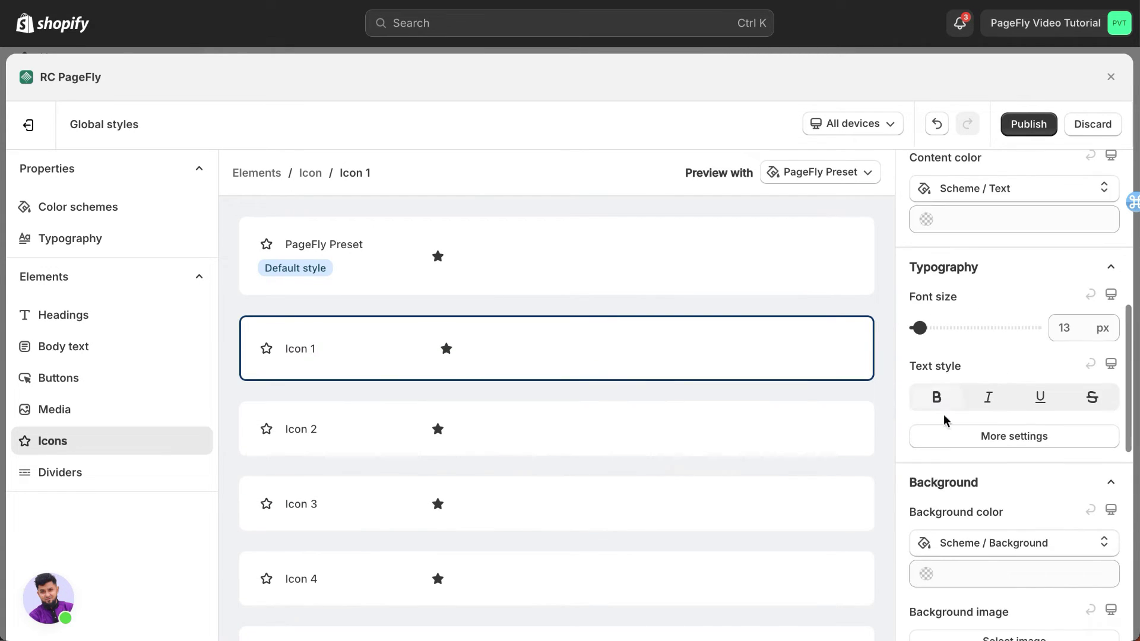
{"action": "left_click", "coordinate": [952, 439]}
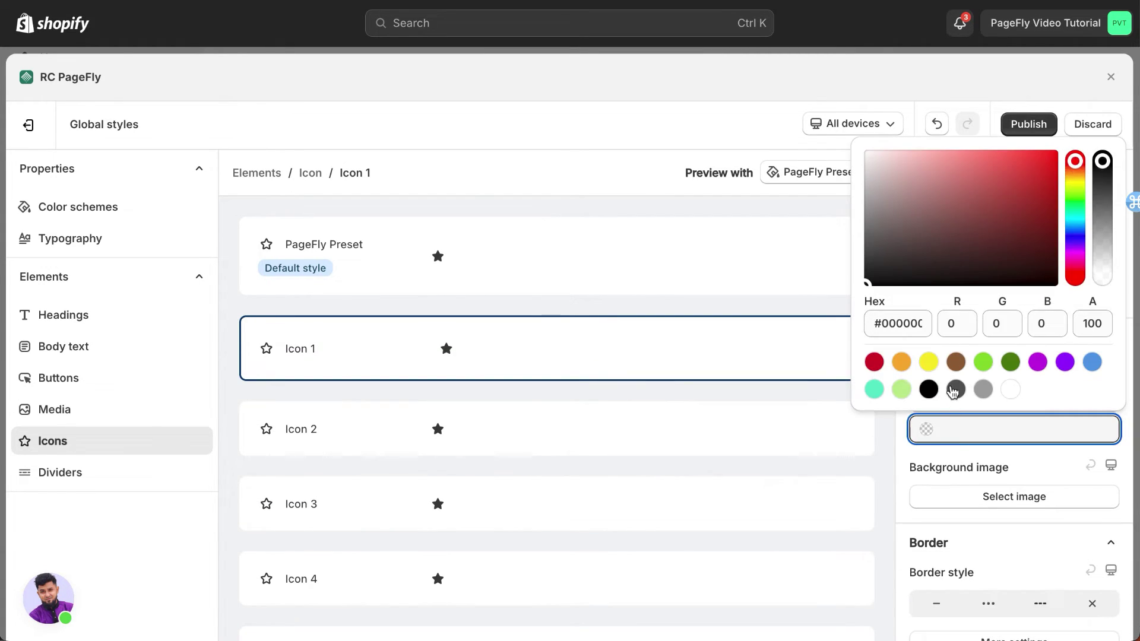
{"action": "left_click", "coordinate": [872, 363]}
{"action": "scroll", "coordinate": [957, 467], "scroll_direction": "down", "scroll_amount": 2}
{"action": "scroll", "coordinate": [957, 467], "scroll_direction": "down", "scroll_amount": 3}
{"action": "left_click", "coordinate": [988, 393]}
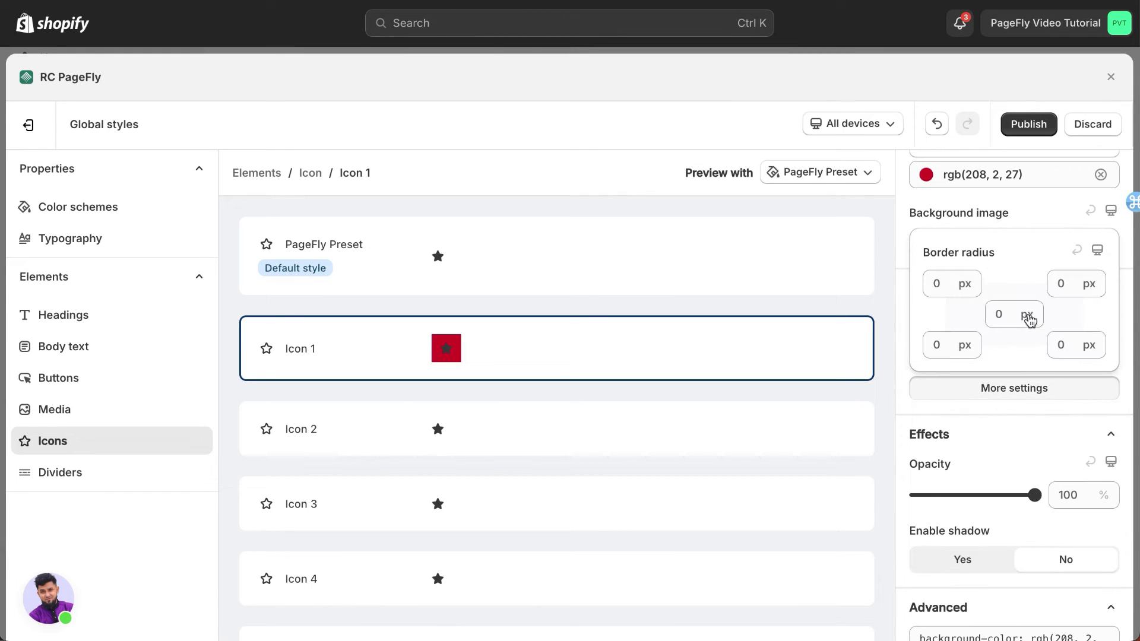
{"action": "left_click", "coordinate": [1005, 318]}
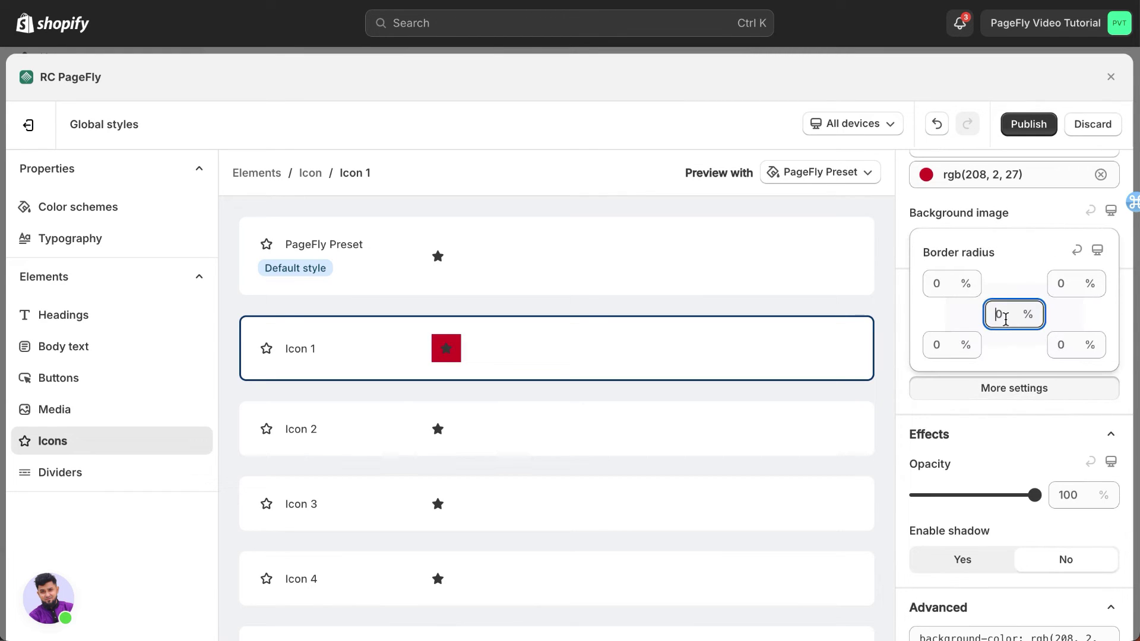
{"action": "left_click", "coordinate": [943, 477]}
Make Divider 1's line yellow and its background dark green
{"action": "left_click", "coordinate": [65, 474]}
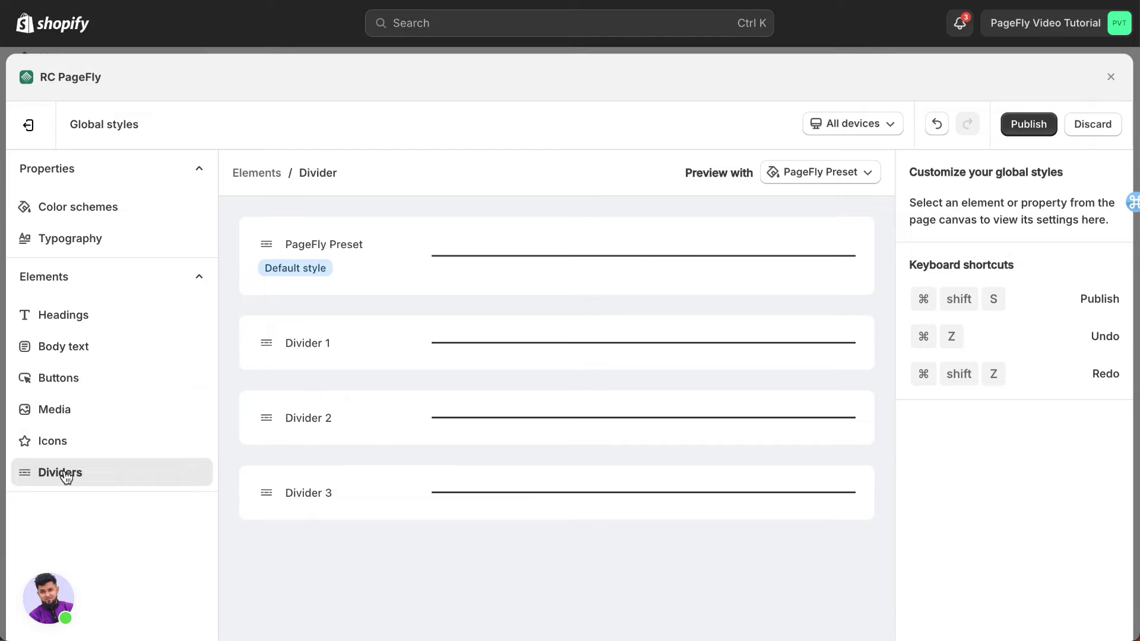
{"action": "left_click", "coordinate": [388, 355]}
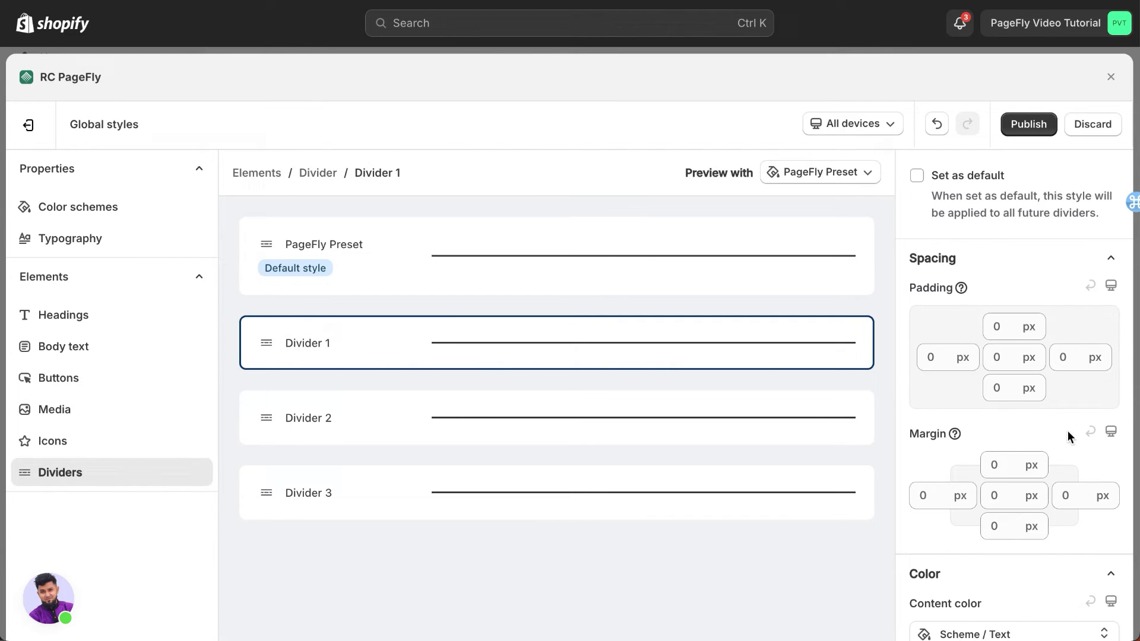
{"action": "scroll", "coordinate": [1005, 354], "scroll_direction": "down", "scroll_amount": 5}
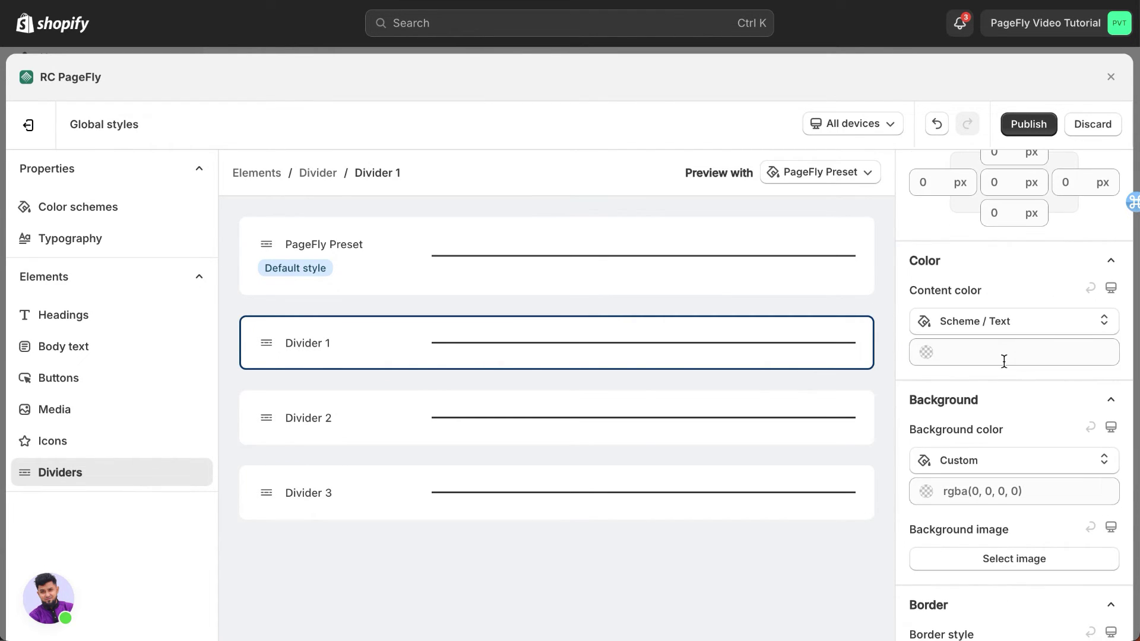
{"action": "left_click", "coordinate": [1004, 361]}
{"action": "left_click", "coordinate": [929, 596]}
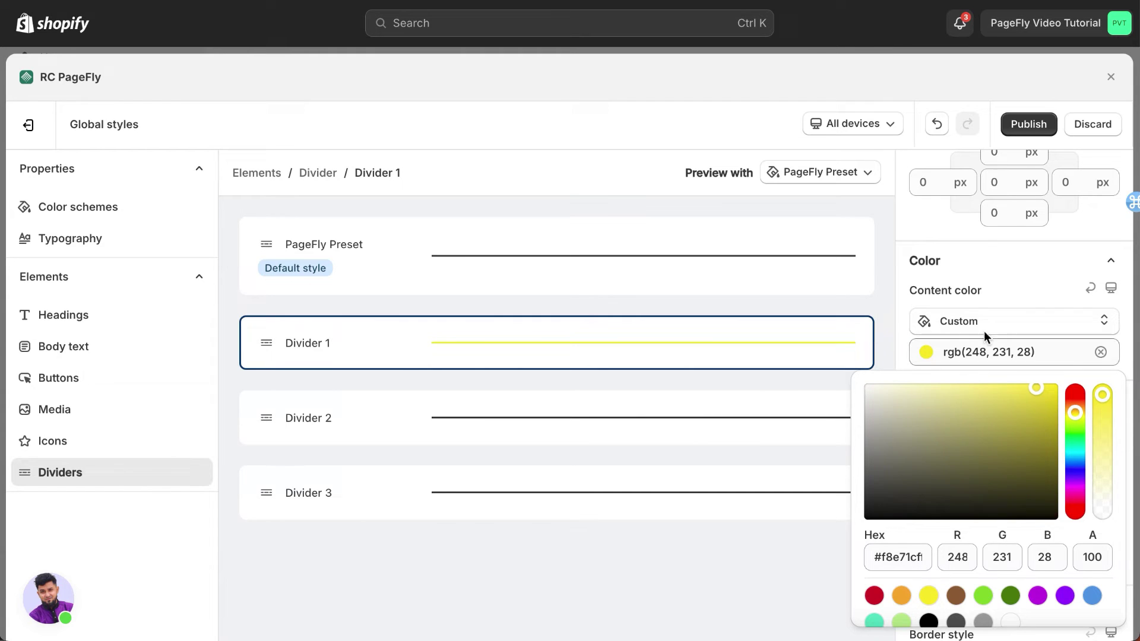
{"action": "left_click", "coordinate": [1000, 278]}
{"action": "left_click", "coordinate": [984, 501]}
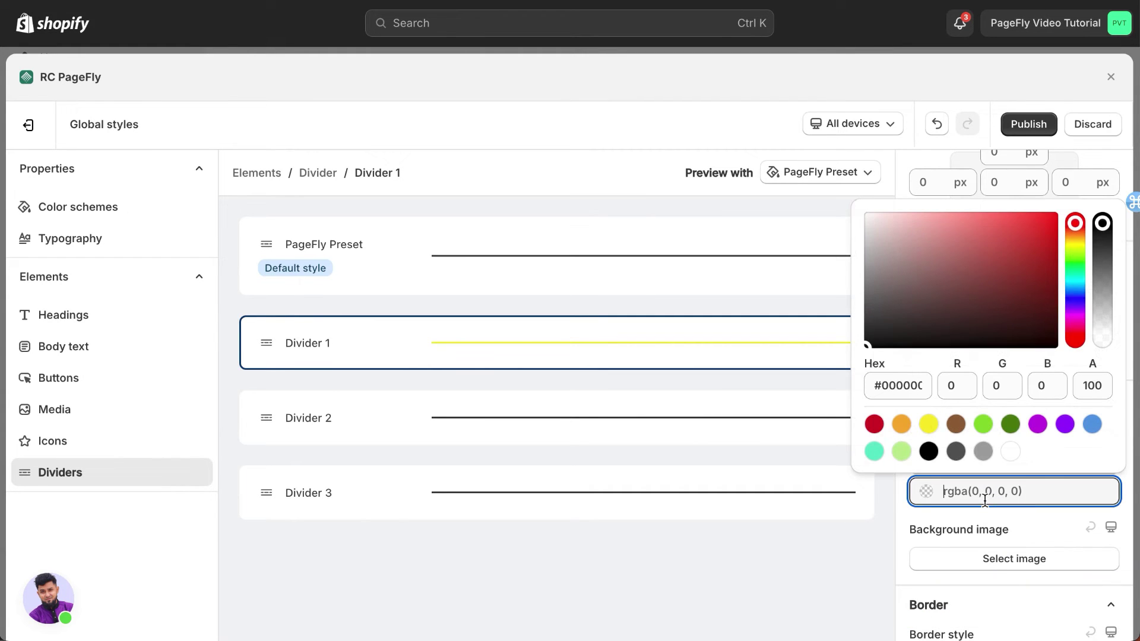
{"action": "left_click", "coordinate": [1011, 425]}
{"action": "left_click", "coordinate": [935, 538]}
Give Divider 1 10 px padding on all sides and publish the global styles
{"action": "scroll", "coordinate": [933, 532], "scroll_direction": "up", "scroll_amount": 5}
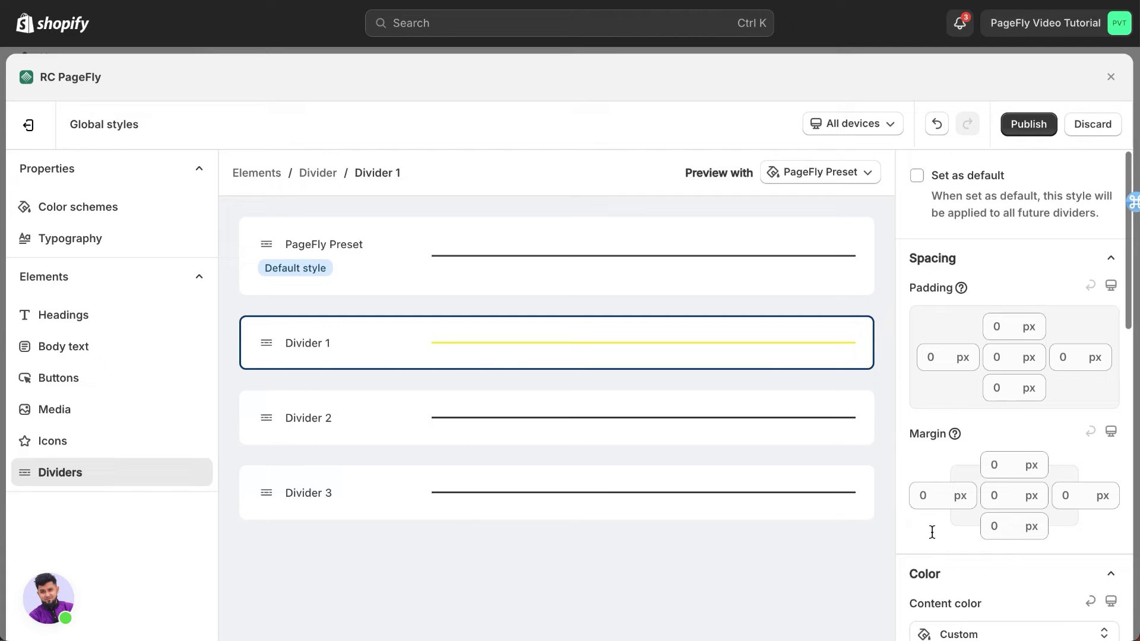
{"action": "left_click", "coordinate": [1011, 357]}
{"action": "type", "text": "10"}
{"action": "scroll", "coordinate": [936, 400], "scroll_direction": "down", "scroll_amount": 12}
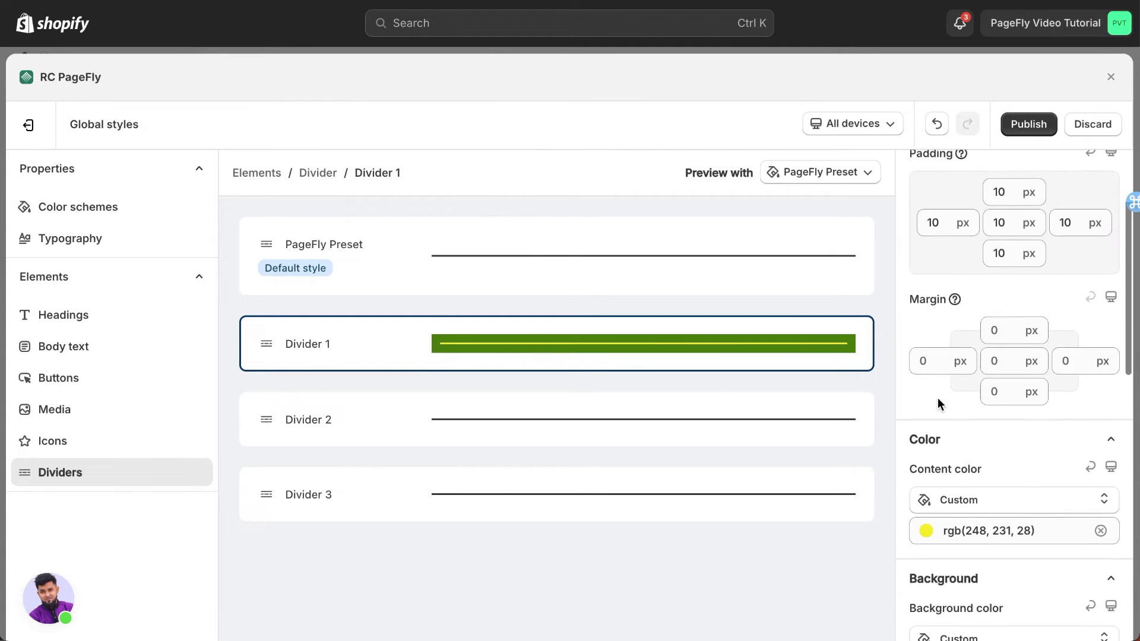
{"action": "left_click", "coordinate": [1029, 124]}
{"action": "left_click", "coordinate": [787, 568]}
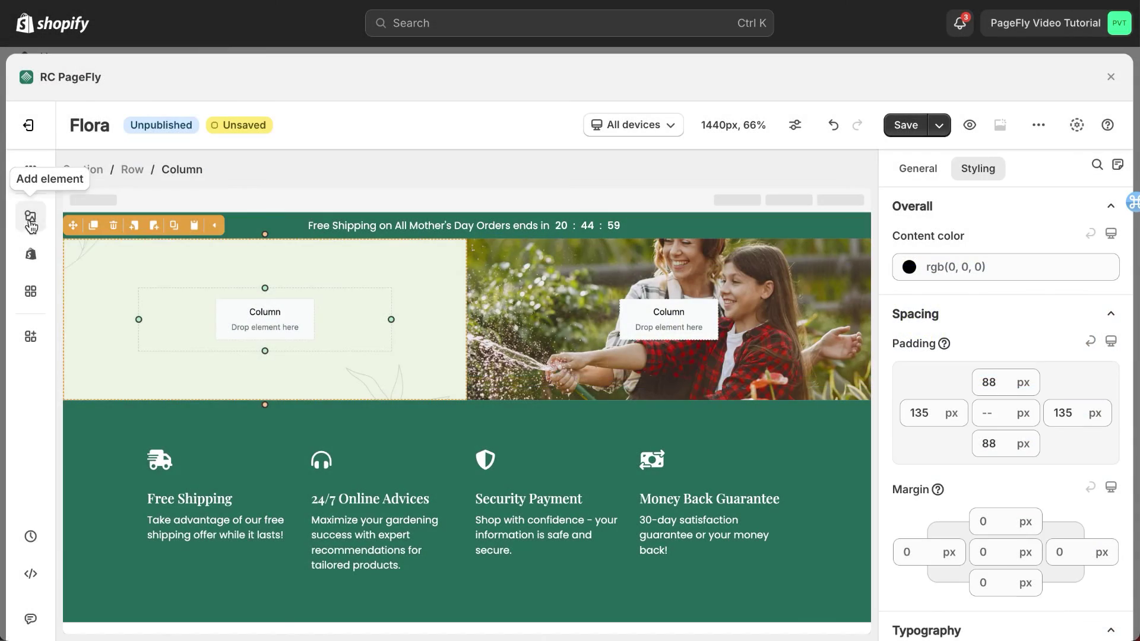
Add a Heading and a Button below it in the Flora banner's left column
{"action": "left_click", "coordinate": [29, 217]}
{"action": "left_click_drag", "start_coordinate": [359, 186], "coordinate": [326, 306]}
{"action": "left_click", "coordinate": [30, 216]}
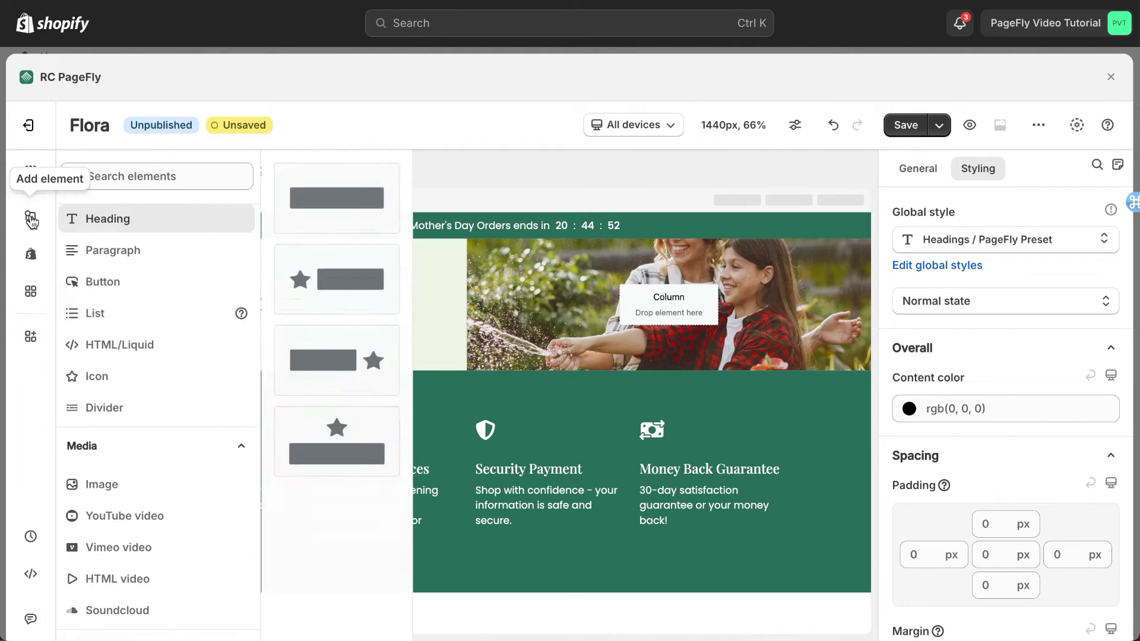
{"action": "left_click", "coordinate": [107, 280]}
{"action": "left_click_drag", "start_coordinate": [333, 193], "coordinate": [378, 333]}
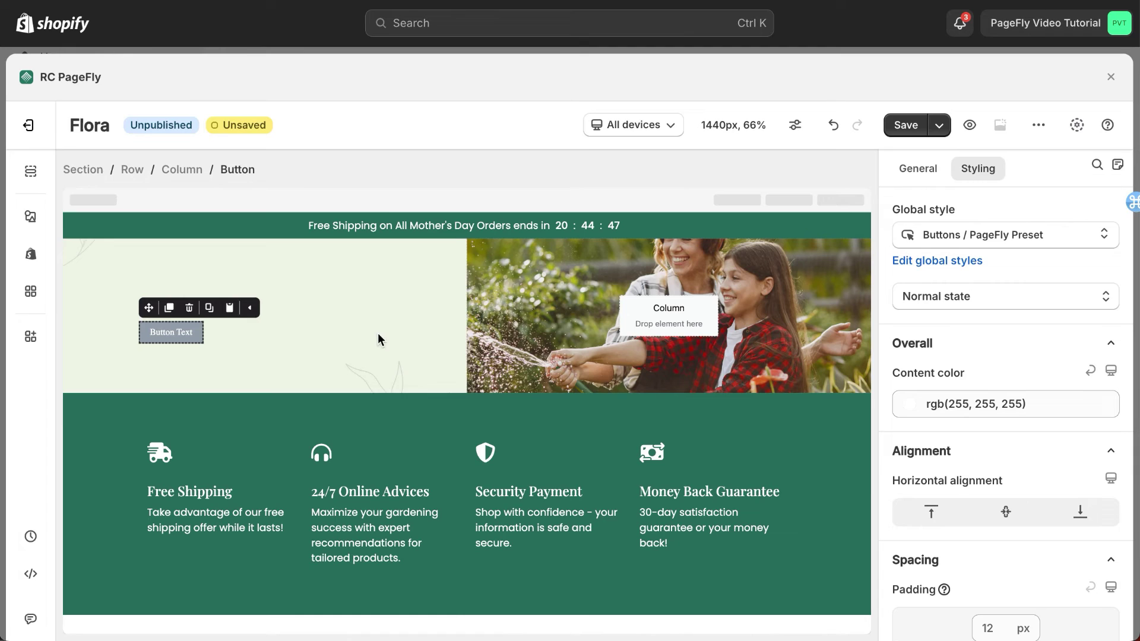
Apply colour Scheme 1 to the whole banner section
{"action": "left_click", "coordinate": [94, 171]}
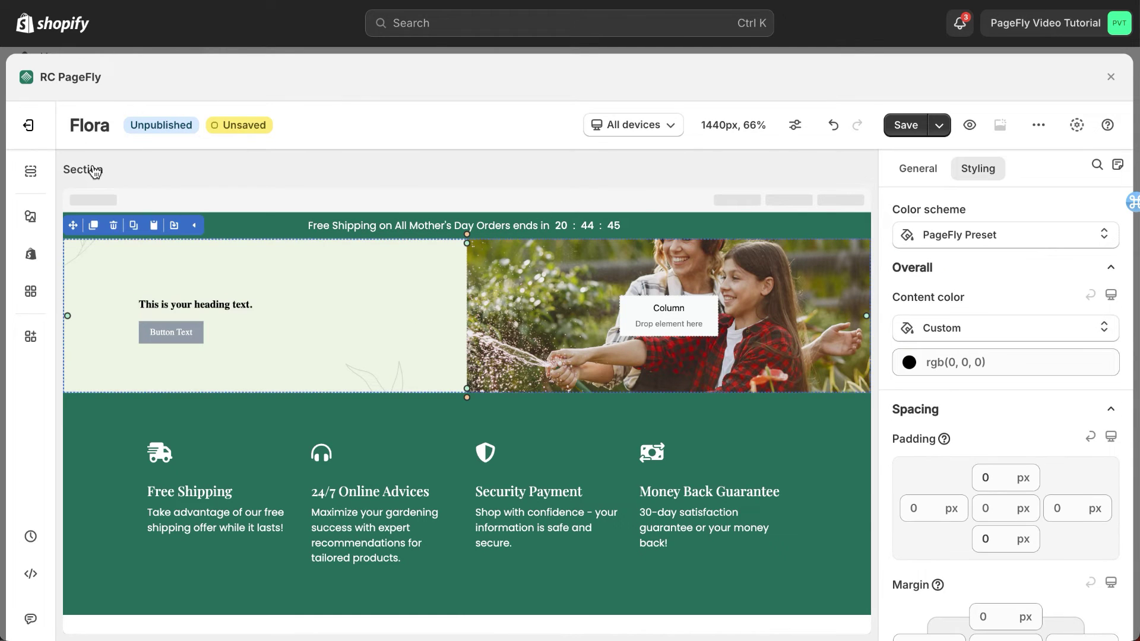
{"action": "left_click", "coordinate": [978, 237]}
{"action": "left_click", "coordinate": [962, 306]}
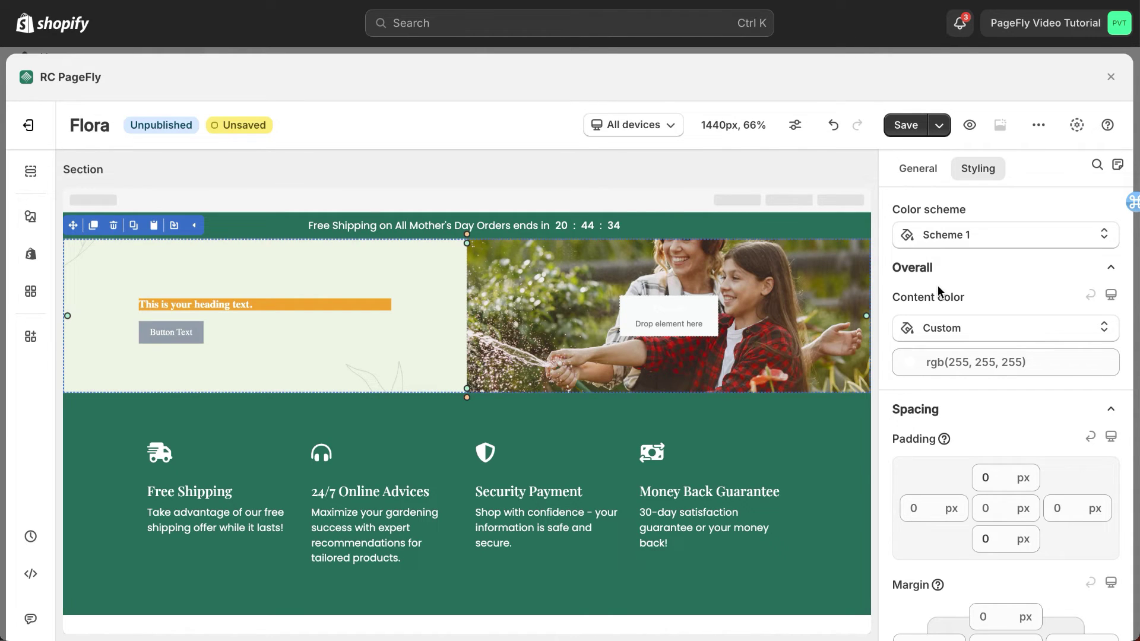
Style the sample heading in black, Alata font, at 45 px
{"action": "left_click", "coordinate": [336, 305]}
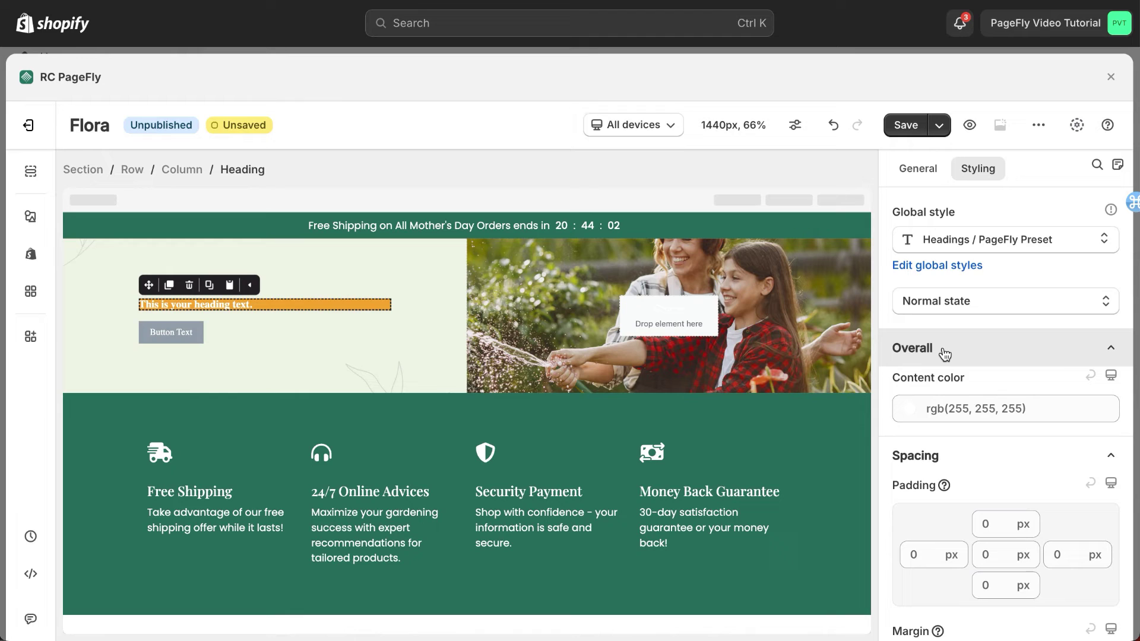
{"action": "scroll", "coordinate": [950, 352], "scroll_direction": "down", "scroll_amount": 2}
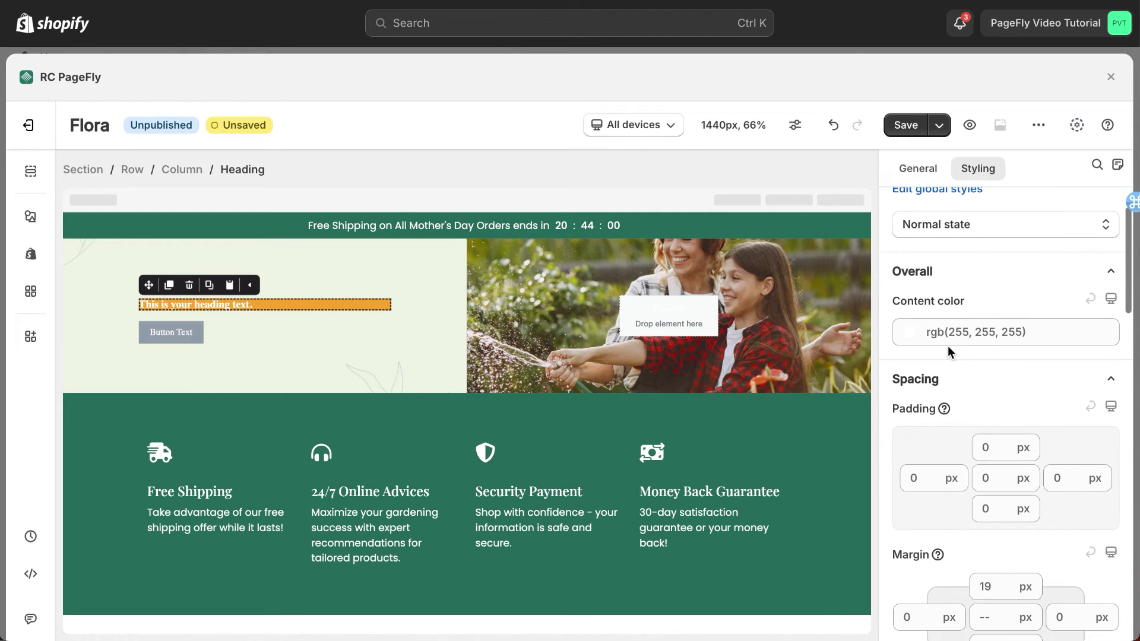
{"action": "left_click", "coordinate": [935, 332]}
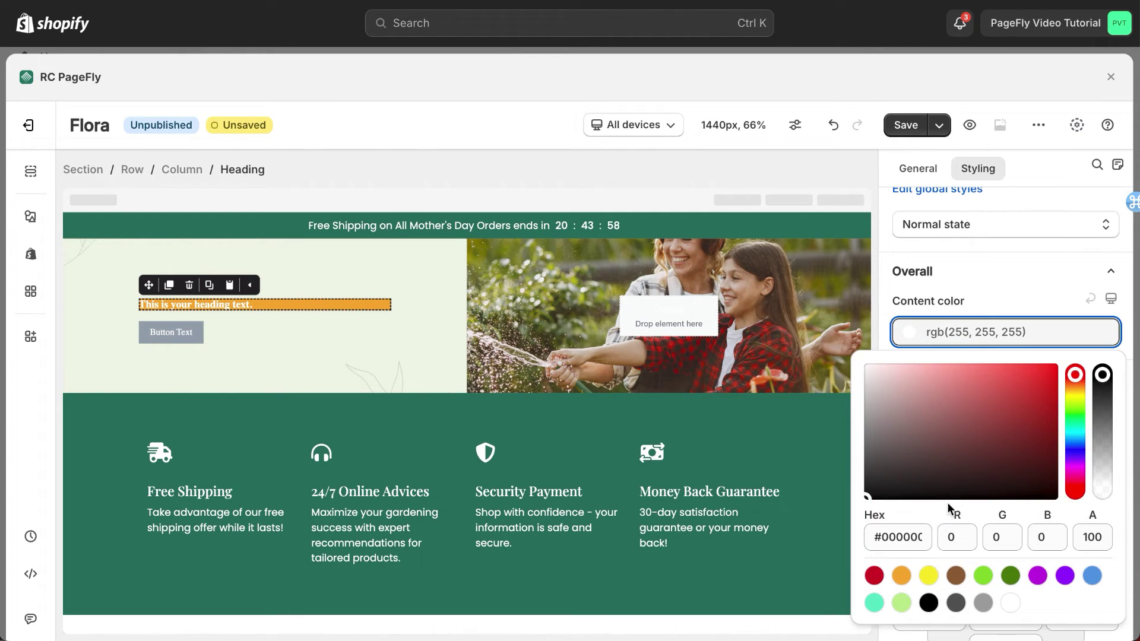
{"action": "left_click", "coordinate": [928, 604]}
{"action": "left_click", "coordinate": [993, 312]}
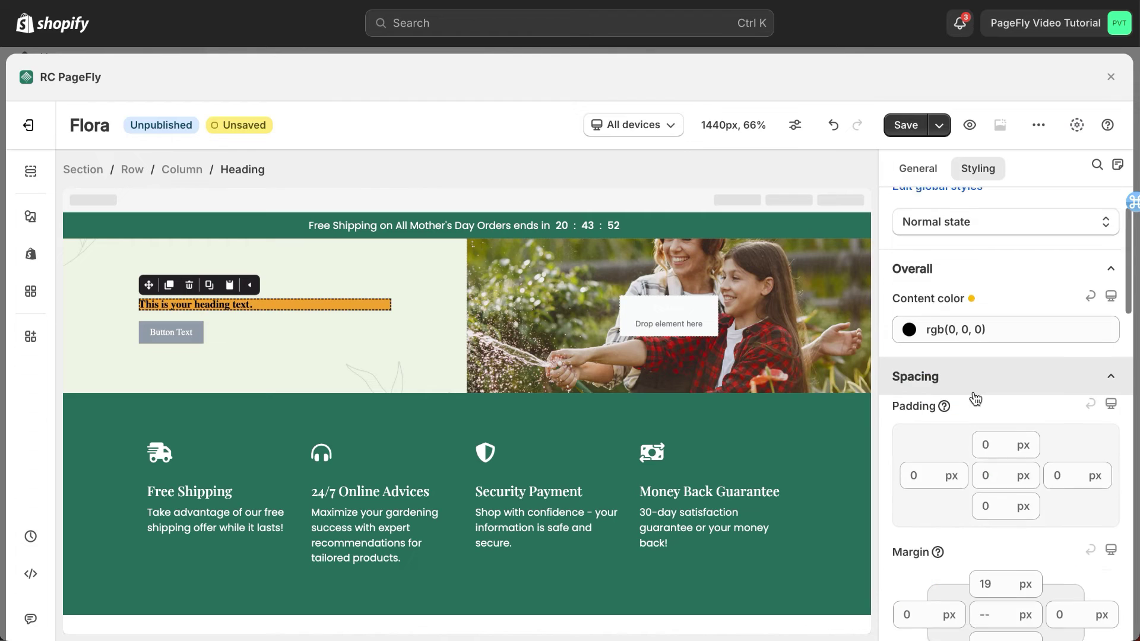
{"action": "scroll", "coordinate": [972, 395], "scroll_direction": "down", "scroll_amount": 5}
{"action": "scroll", "coordinate": [973, 391], "scroll_direction": "down", "scroll_amount": 3}
{"action": "left_click", "coordinate": [974, 350]}
{"action": "left_click", "coordinate": [973, 491]}
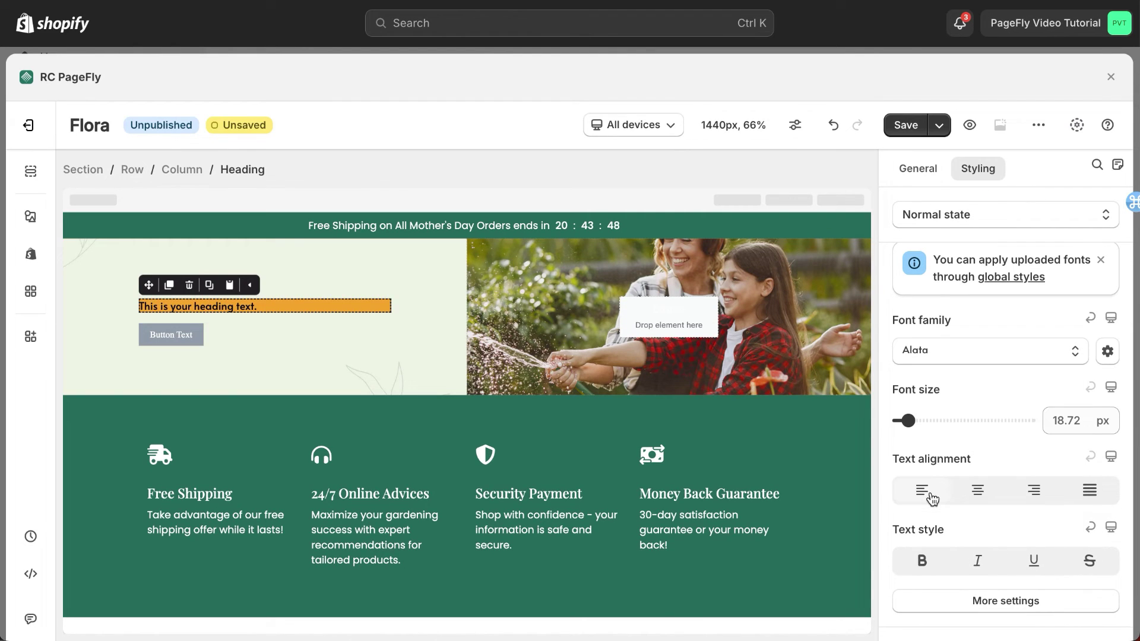
{"action": "double_click", "coordinate": [1045, 420]}
{"action": "type", "text": "45"}
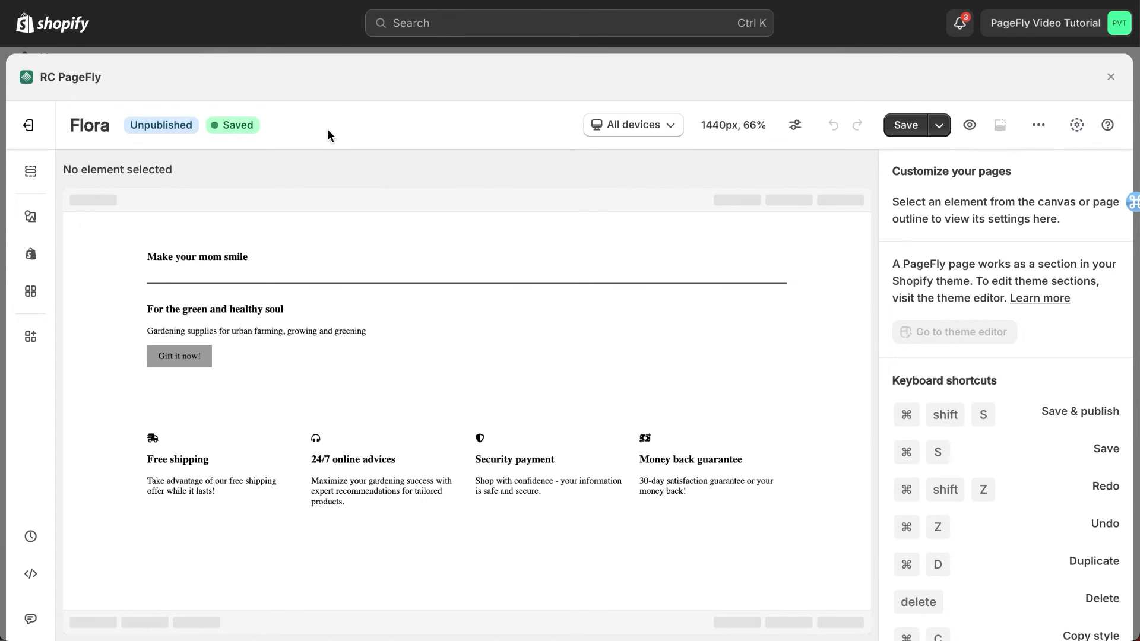
Set the 'Make your mom smile' heading colour to green hex #1C6750
{"action": "left_click", "coordinate": [249, 252]}
{"action": "scroll", "coordinate": [956, 345], "scroll_direction": "down", "scroll_amount": 1}
{"action": "left_click", "coordinate": [949, 355]}
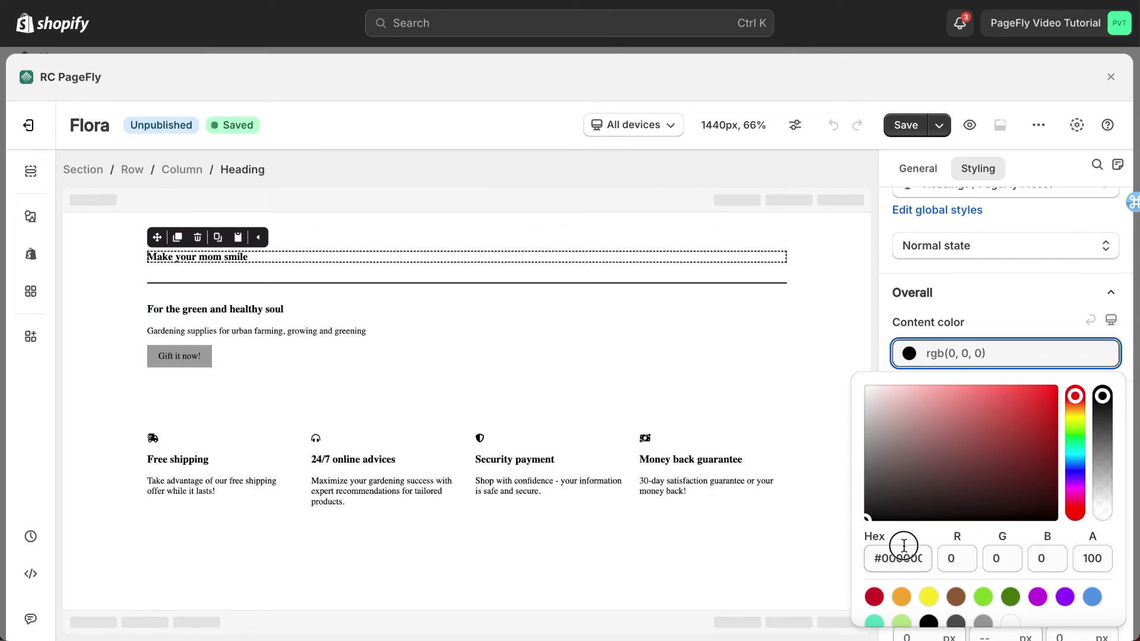
{"action": "left_click", "coordinate": [903, 545]}
{"action": "key", "text": "ctrl+a"}
{"action": "type", "text": "#1C6750"}
{"action": "left_click", "coordinate": [987, 330]}
Set the heading font to Playfair Display SC at 20 px
{"action": "scroll", "coordinate": [988, 331], "scroll_direction": "down", "scroll_amount": 4}
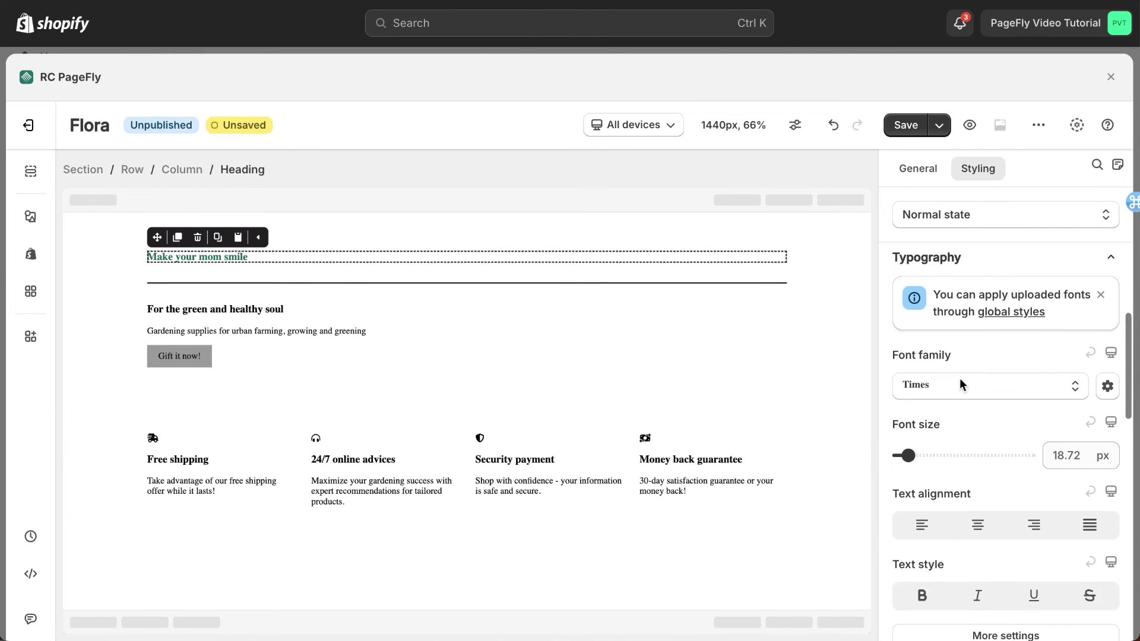
{"action": "left_click", "coordinate": [962, 385]}
{"action": "left_click", "coordinate": [1005, 275]}
{"action": "double_click", "coordinate": [1062, 456]}
{"action": "type", "text": "2"}
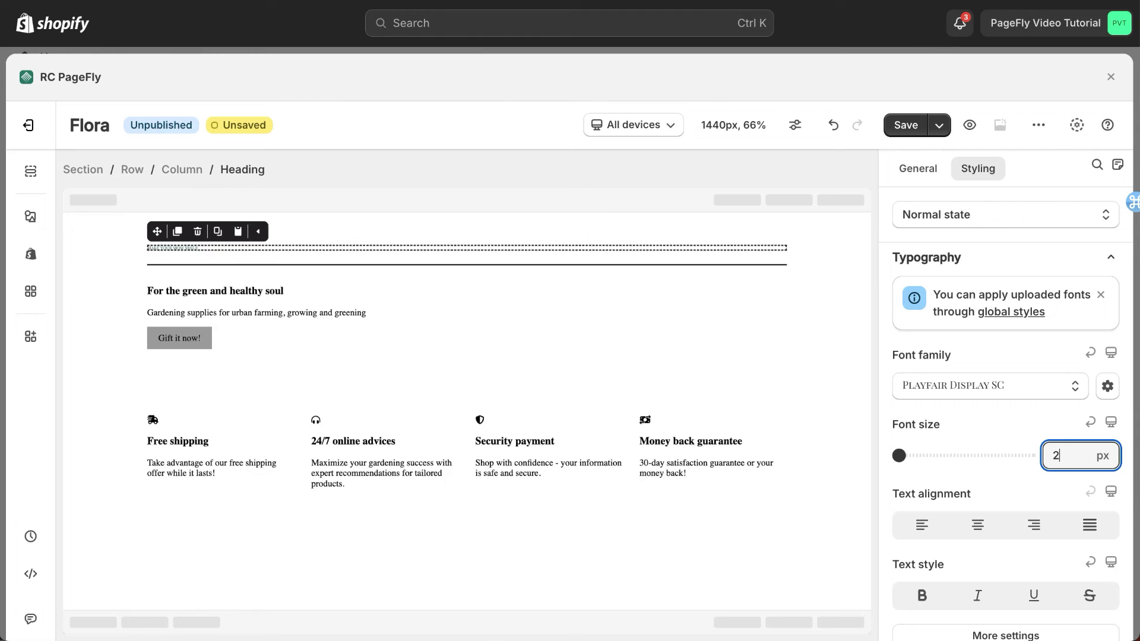
{"action": "type", "text": "0"}
{"action": "left_click", "coordinate": [919, 439]}
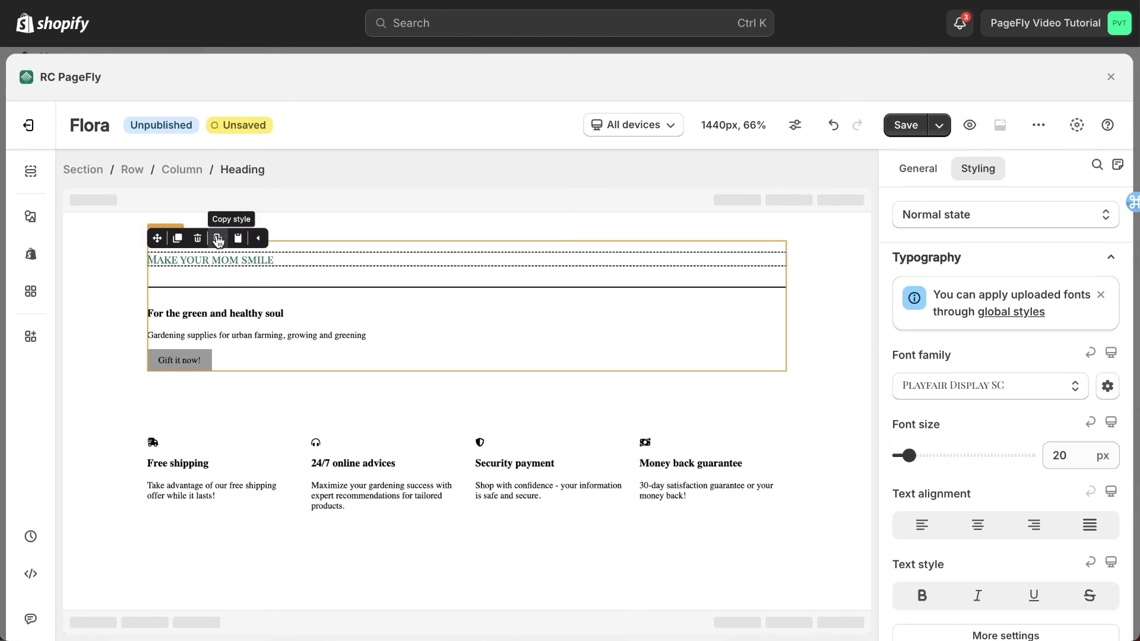
Copy the heading's style and paste it onto the 'For the green and healthy soul' subheading
{"action": "left_click", "coordinate": [238, 237]}
{"action": "left_click", "coordinate": [240, 311]}
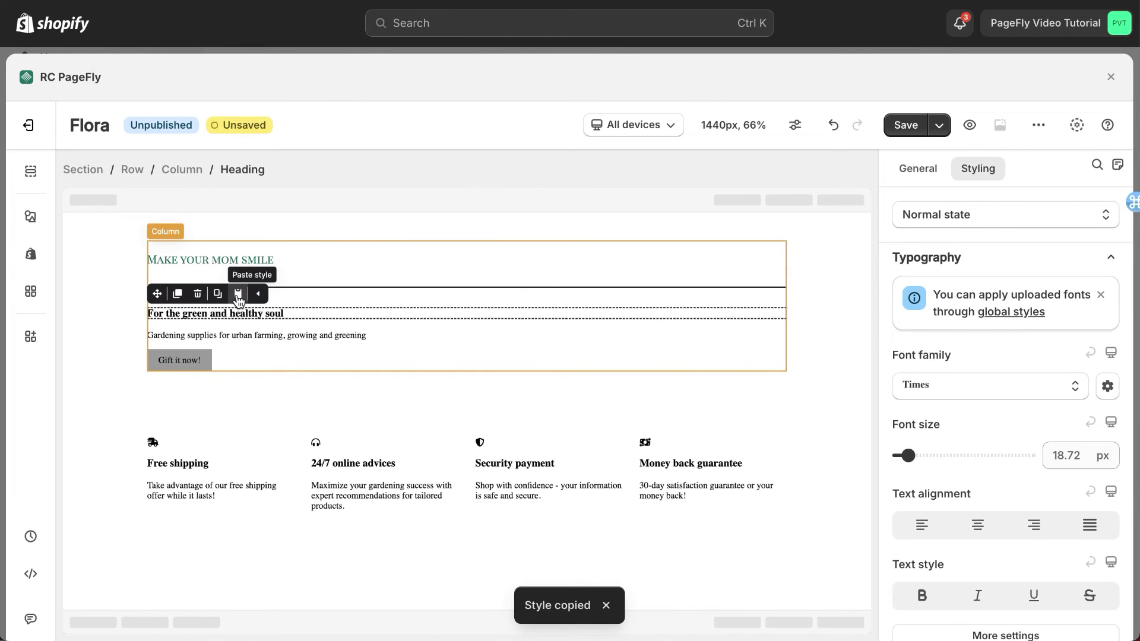
{"action": "left_click", "coordinate": [238, 293]}
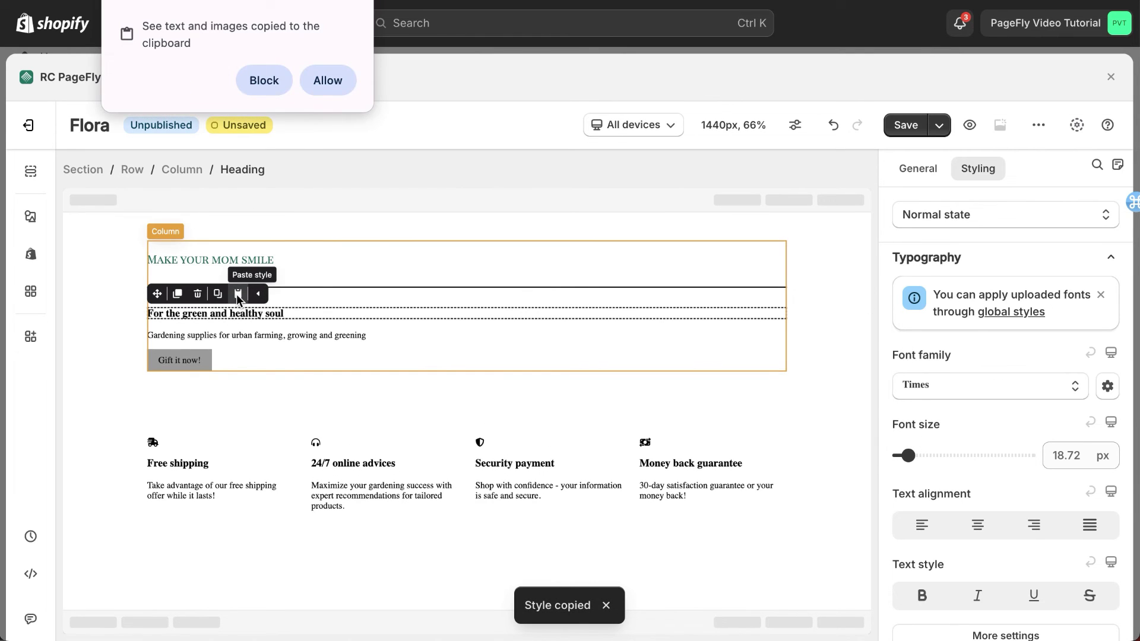
{"action": "left_click", "coordinate": [328, 79]}
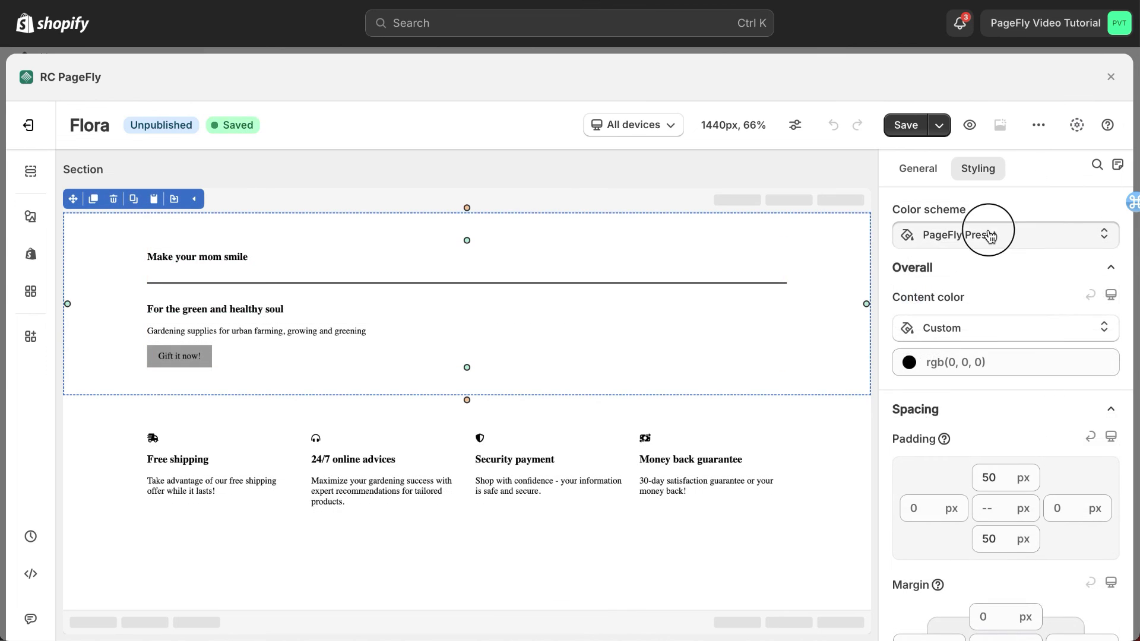
Apply colour Scheme 1 to the section, and make the heading an H1 with Heading 1 style
{"action": "left_click", "coordinate": [985, 231]}
{"action": "left_click", "coordinate": [946, 301]}
{"action": "left_click", "coordinate": [318, 255]}
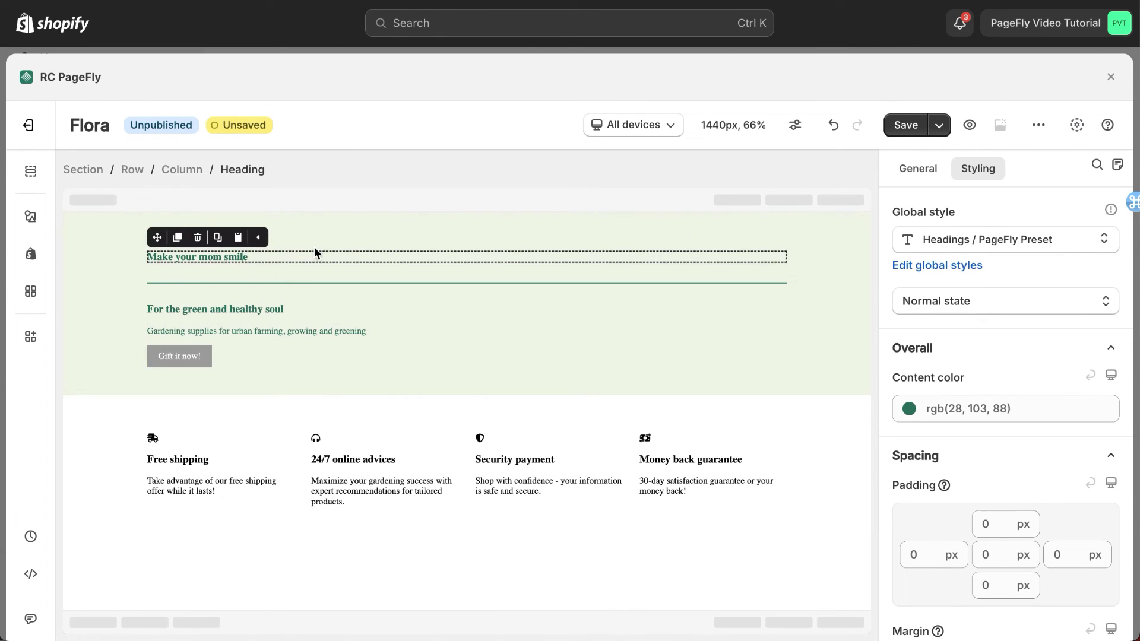
{"action": "left_click", "coordinate": [919, 172]}
{"action": "left_click", "coordinate": [930, 552]}
{"action": "left_click", "coordinate": [937, 362]}
{"action": "left_click", "coordinate": [978, 168]}
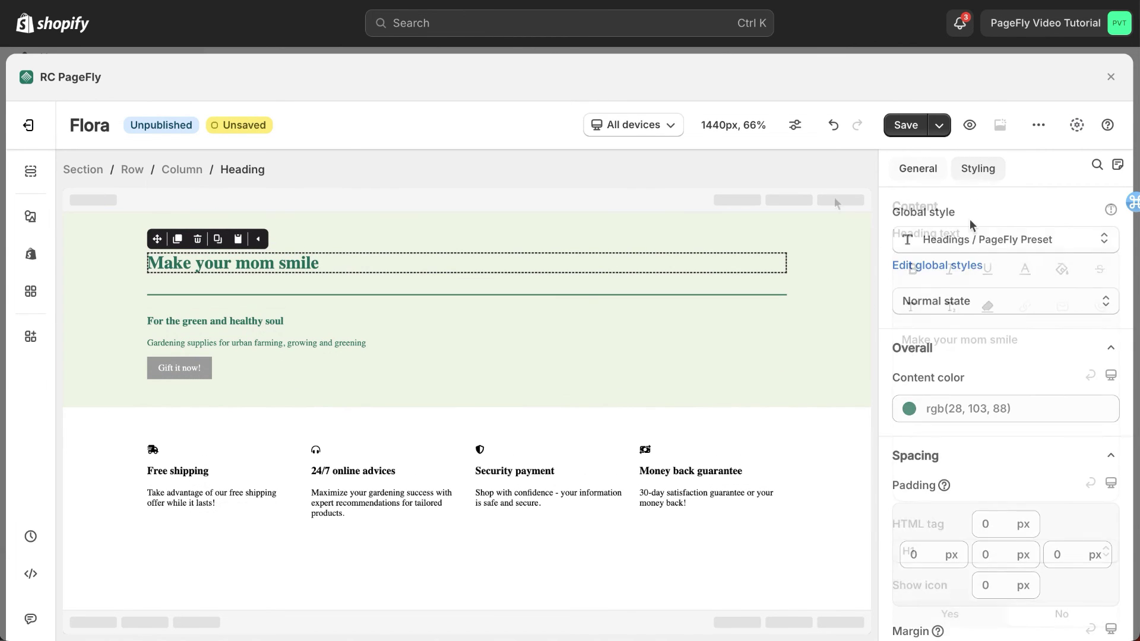
{"action": "left_click", "coordinate": [963, 240]}
{"action": "left_click", "coordinate": [917, 443]}
Make the 'For the green and healthy soul' subheading an H2 with the Heading 1 / H2 style
{"action": "left_click", "coordinate": [369, 340]}
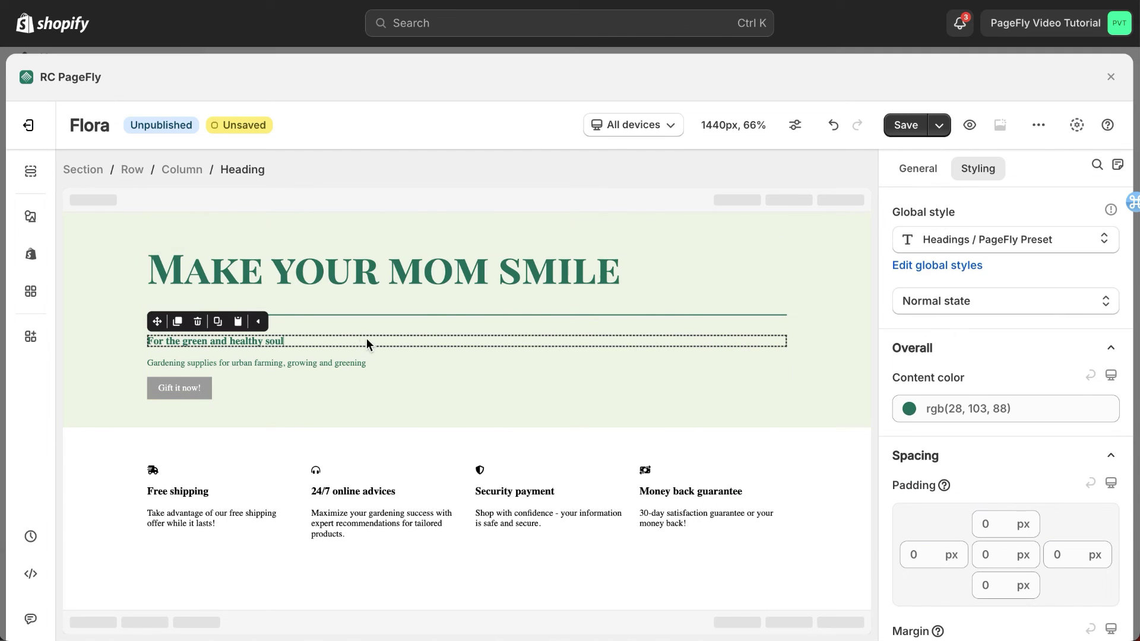
{"action": "left_click", "coordinate": [917, 169]}
{"action": "left_click", "coordinate": [933, 555]}
{"action": "left_click", "coordinate": [924, 389]}
{"action": "left_click", "coordinate": [978, 169]}
{"action": "left_click", "coordinate": [963, 239]}
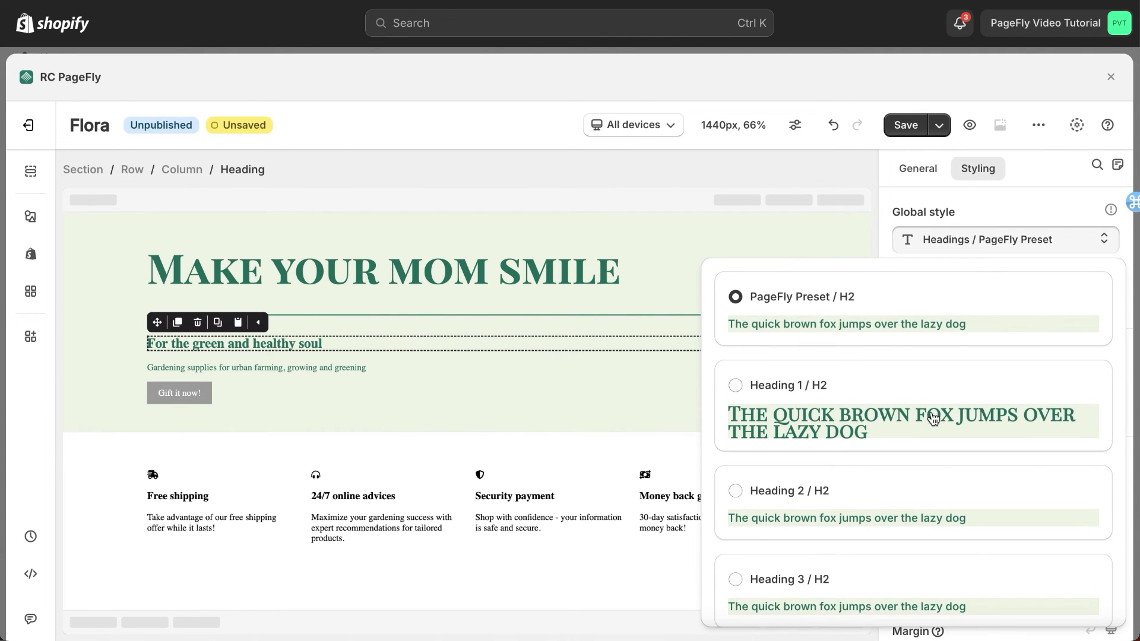
{"action": "left_click", "coordinate": [932, 419]}
Give the paragraph the Body text 2 style and the 'Gift it now' button Button 1
{"action": "left_click", "coordinate": [349, 371]}
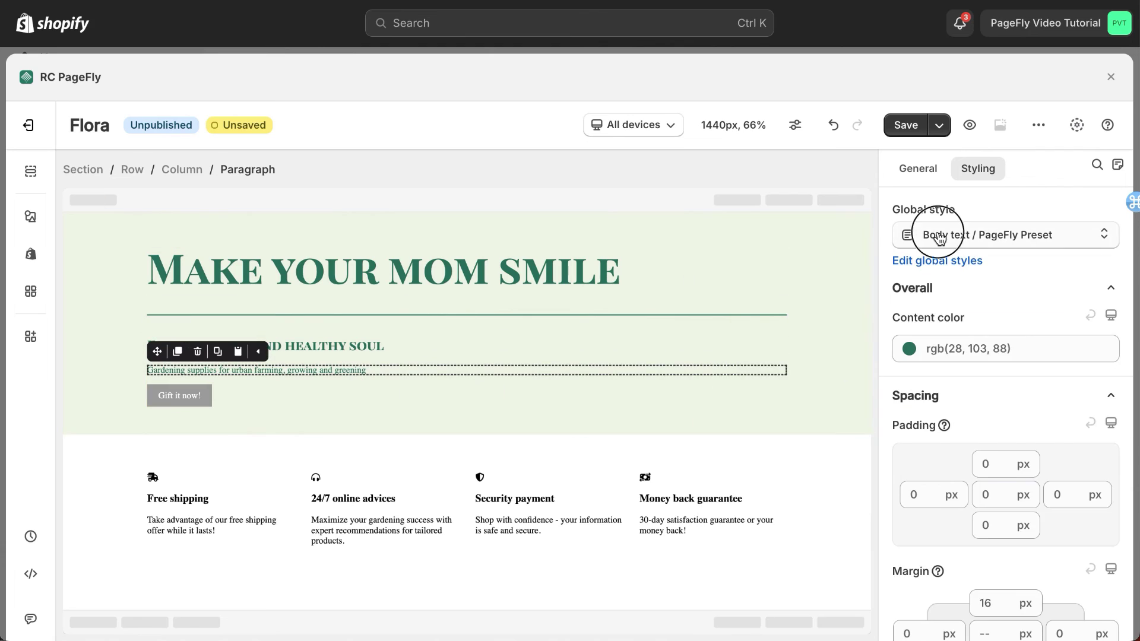
{"action": "left_click", "coordinate": [938, 236]}
{"action": "left_click", "coordinate": [902, 521]}
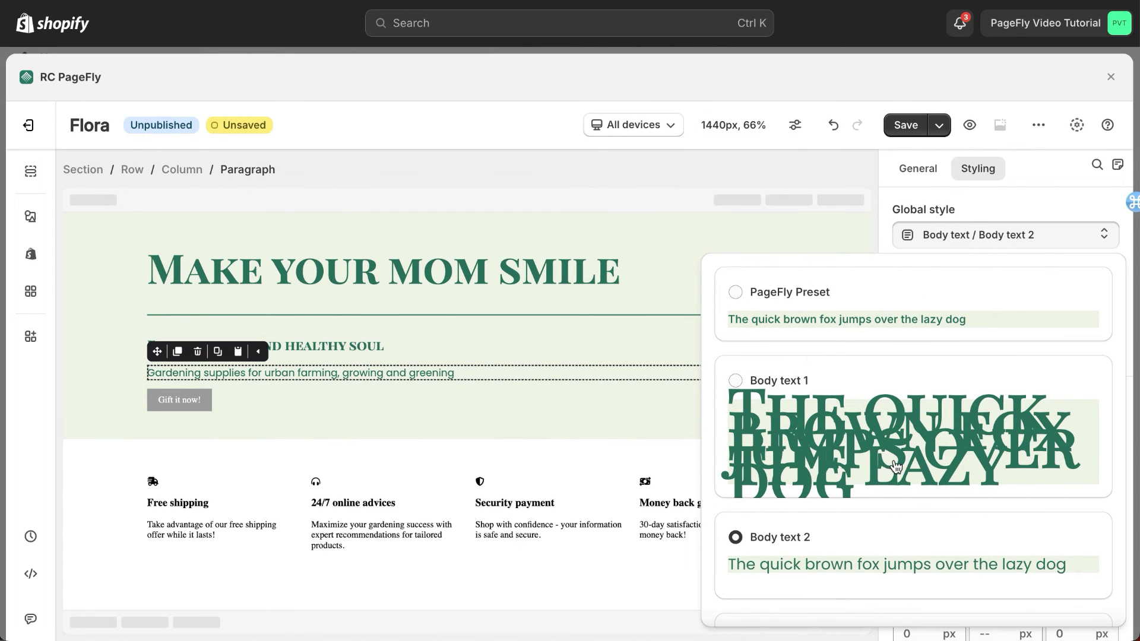
{"action": "left_click", "coordinate": [178, 399]}
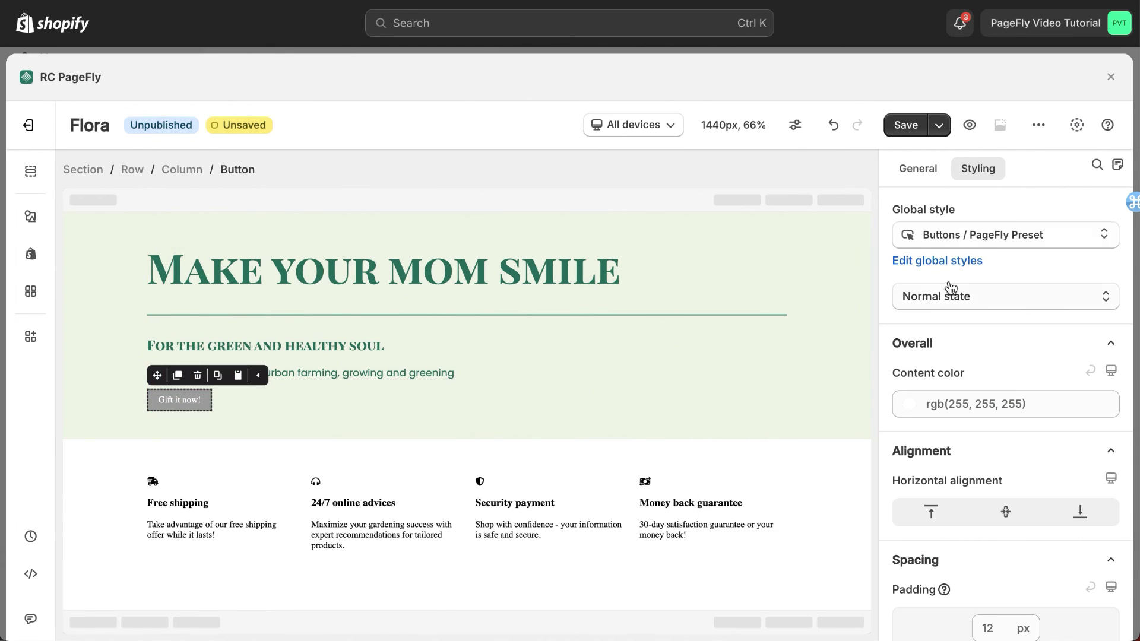
{"action": "left_click", "coordinate": [944, 237]}
{"action": "left_click", "coordinate": [842, 396]}
Apply the dark green colour Scheme 2 to the features section
{"action": "left_click", "coordinate": [101, 473]}
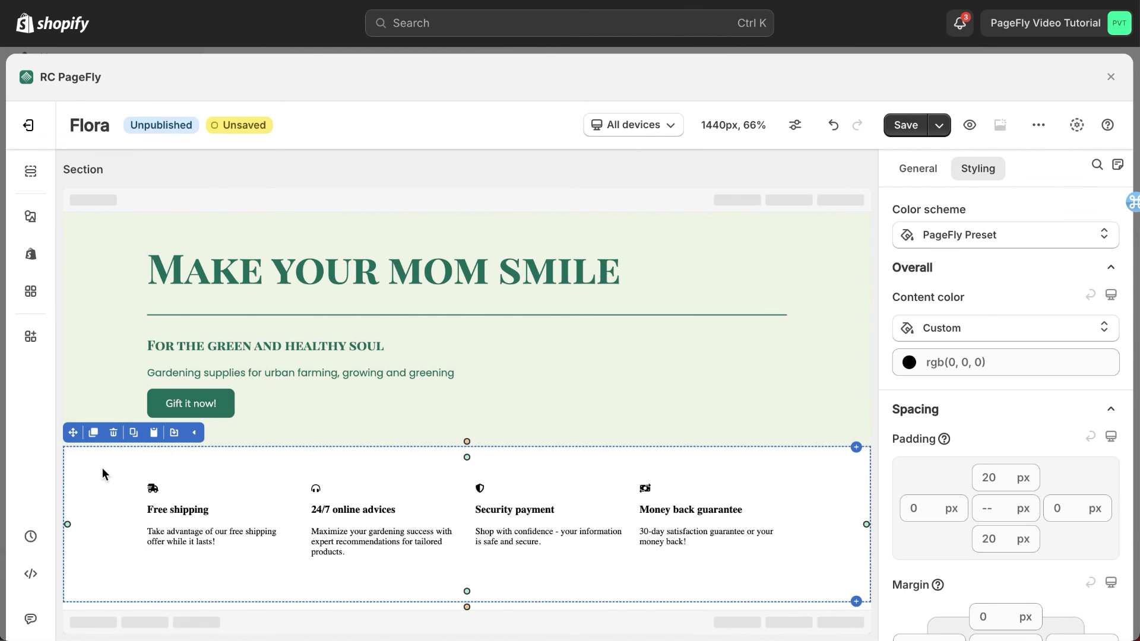
{"action": "left_click", "coordinate": [907, 233]}
{"action": "left_click", "coordinate": [925, 334]}
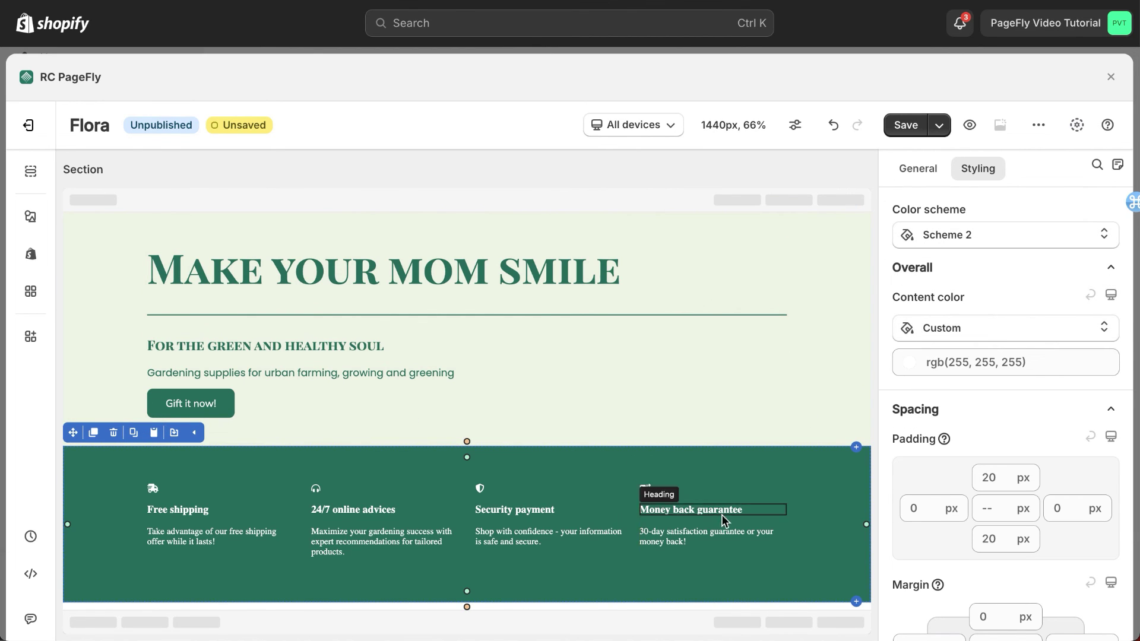
Apply the Icon 1 global style to the money back guarantee icon
{"action": "left_click", "coordinate": [647, 492]}
{"action": "left_click", "coordinate": [648, 492]}
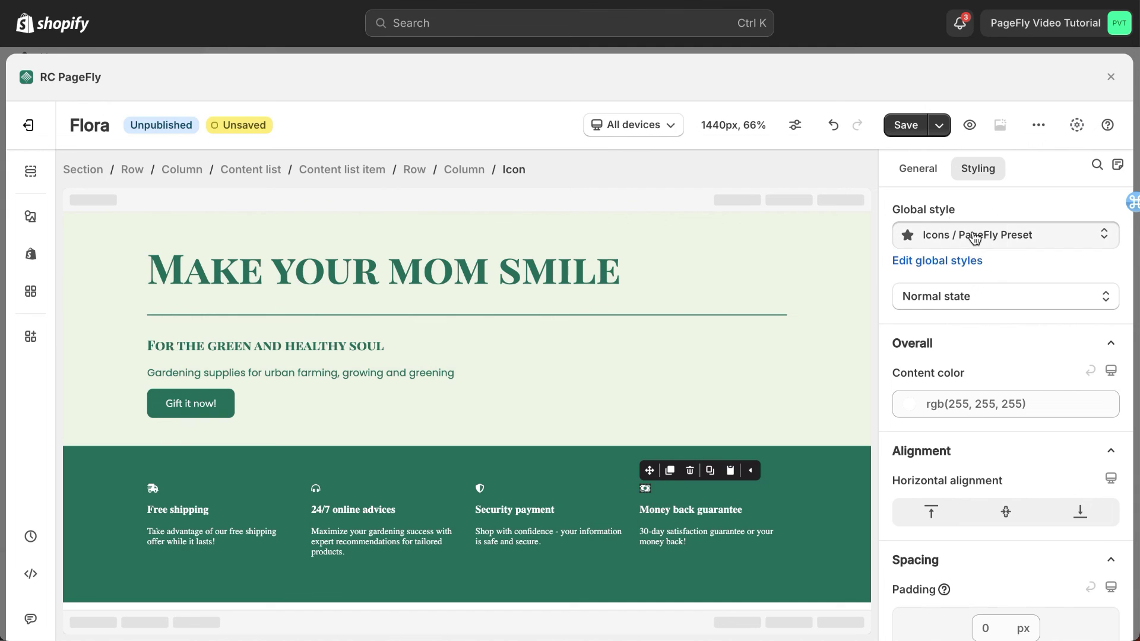
{"action": "left_click", "coordinate": [972, 234]}
{"action": "left_click", "coordinate": [843, 419]}
{"action": "left_click", "coordinate": [514, 538]}
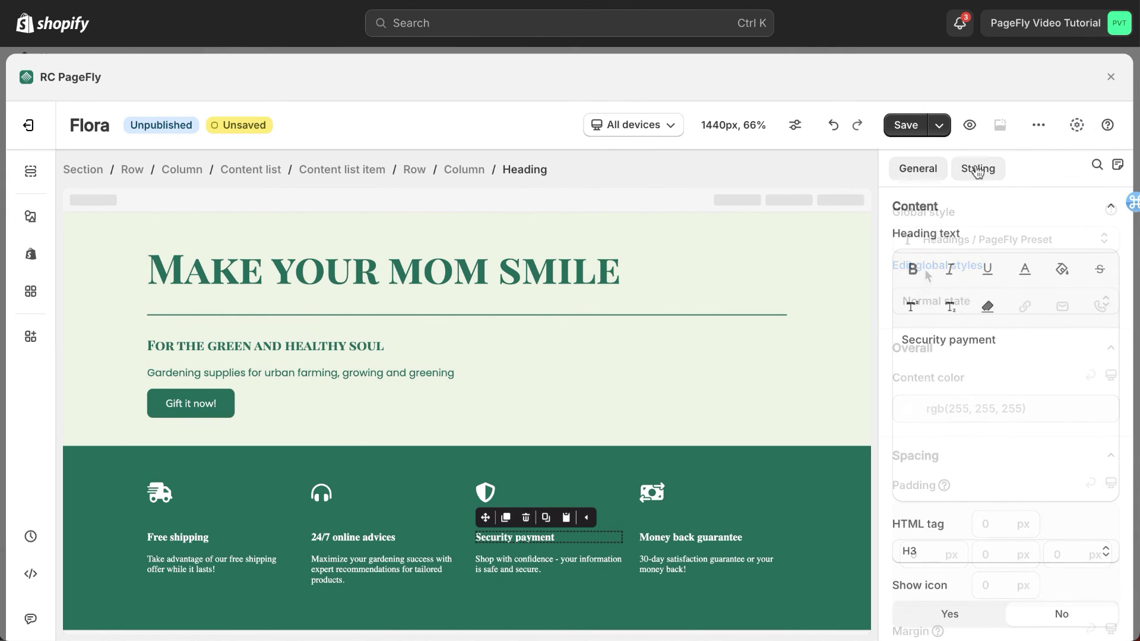